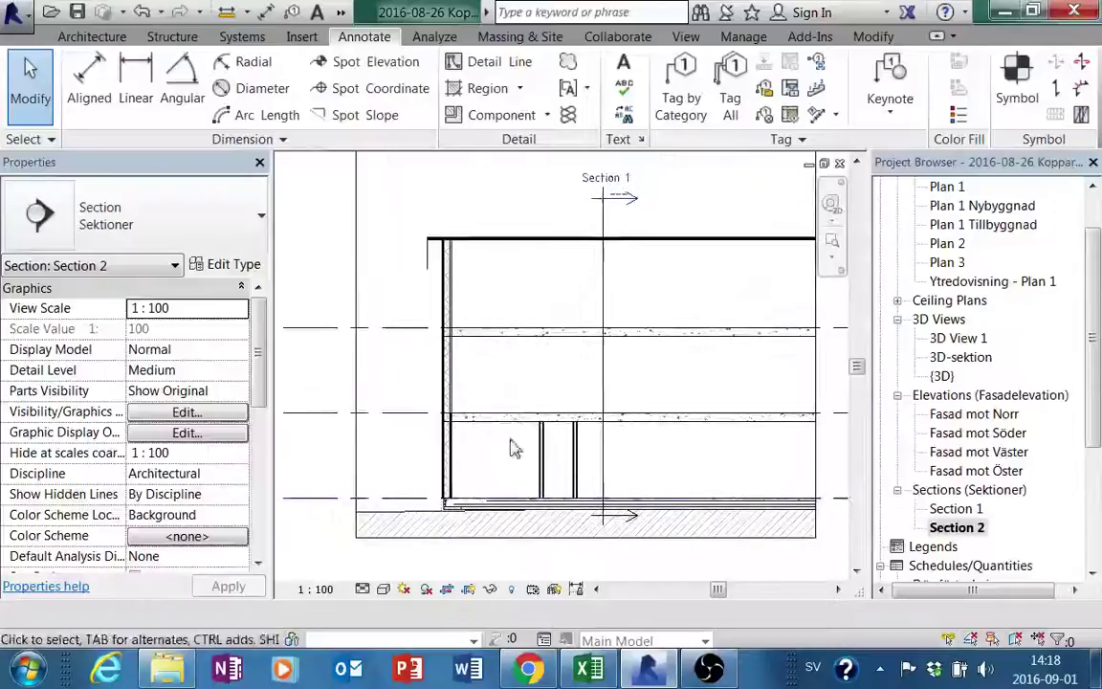
Step: Zoom into Section 2 and select the Bjälklag 300 mm floor slab
scroll(566, 430, "up", 2)
scroll(565, 430, "up", 2)
left_click(594, 421)
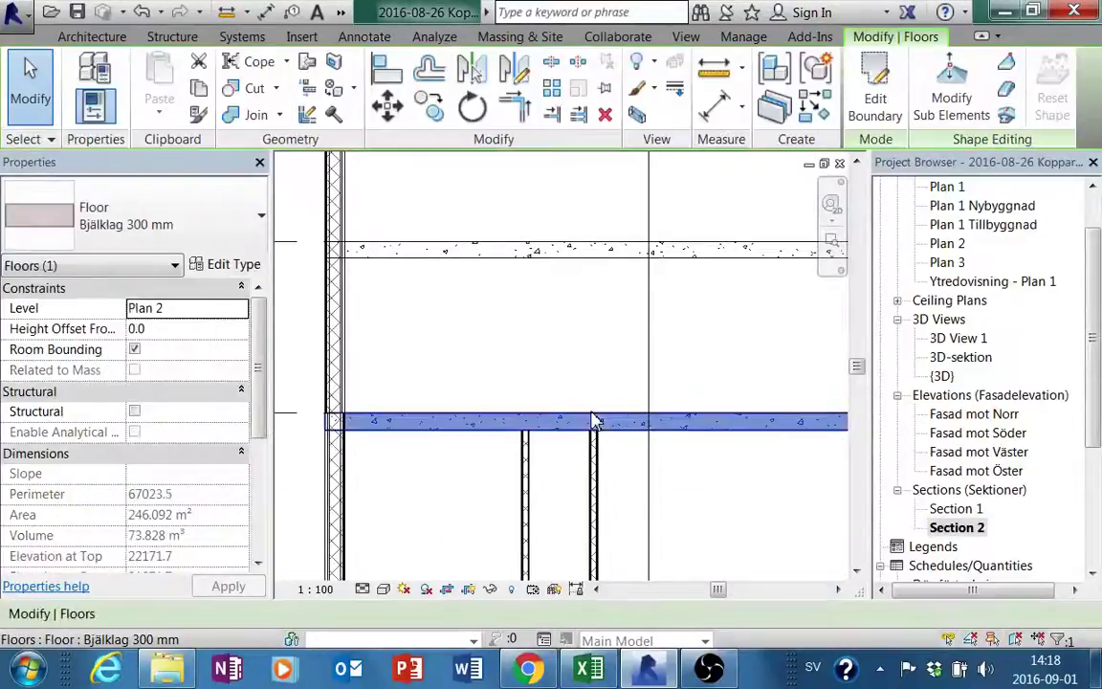
mouse_move(622, 471)
middle_mouse_down()
mouse_move(492, 432)
mouse_move(560, 421)
middle_mouse_up()
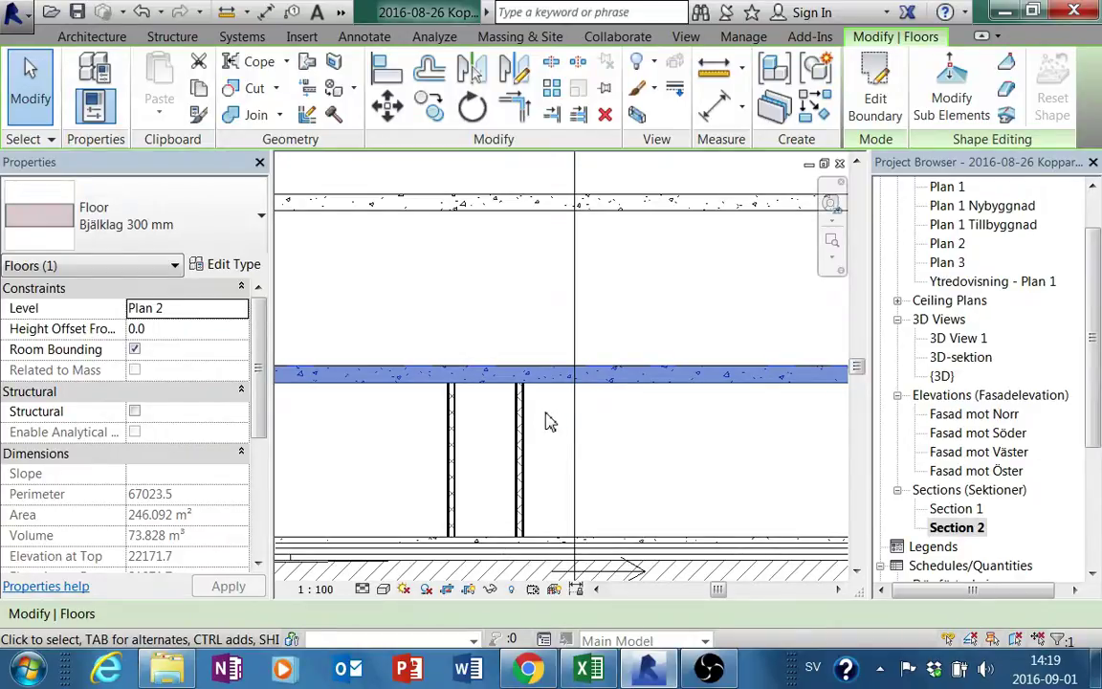
Step: Zoom in closely and pan along the slab to the column and the slab's end at the wall
scroll(582, 365, "up", 2)
scroll(585, 365, "up", 1)
scroll(591, 364, "up", 1)
scroll(592, 363, "up", 1)
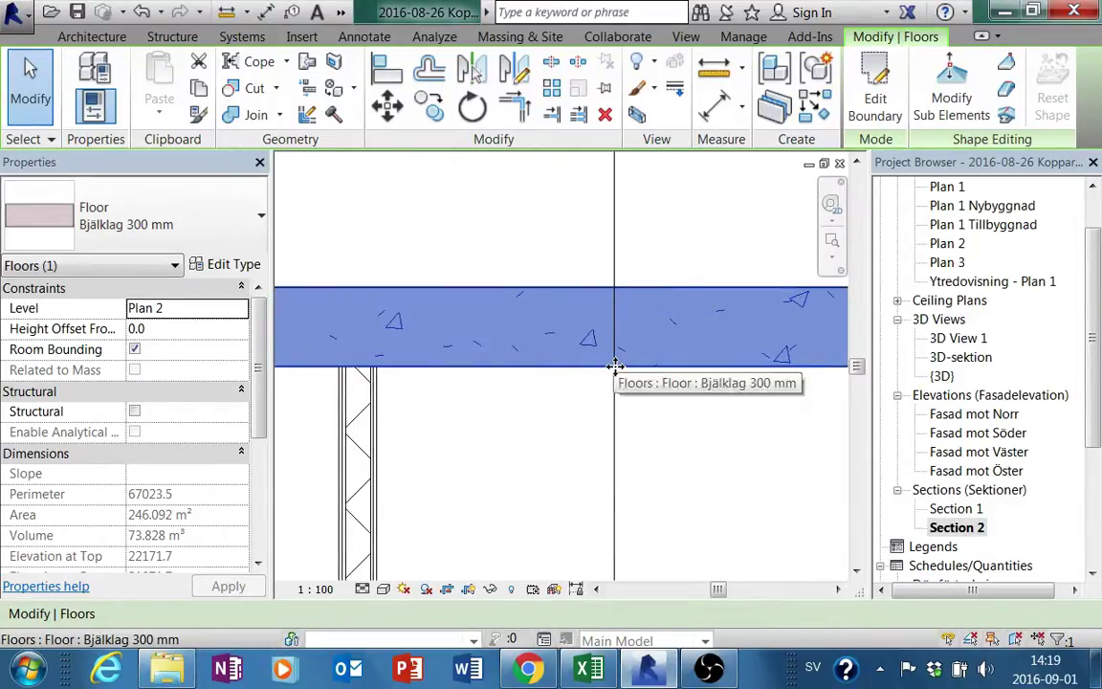
middle_click_drag(637, 383, 698, 374)
scroll(698, 374, "down", 2)
mouse_move(407, 317)
middle_mouse_down()
mouse_move(610, 339)
mouse_move(487, 347)
mouse_move(692, 353)
middle_mouse_up()
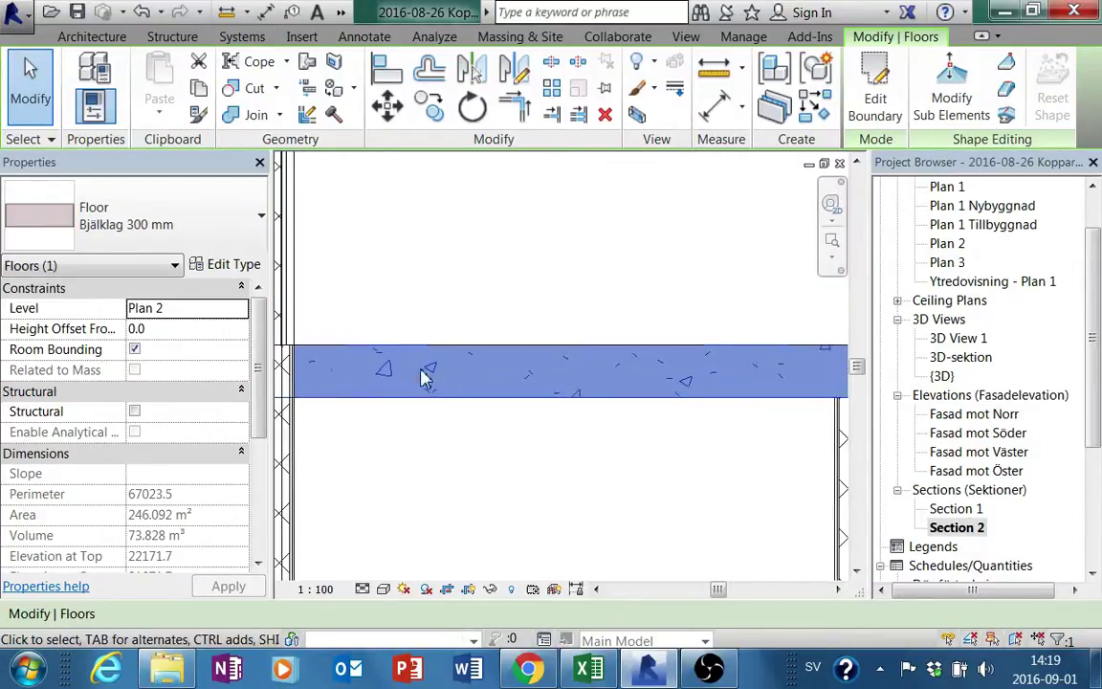
scroll(310, 364, "up", 1)
middle_click_drag(290, 344, 321, 353)
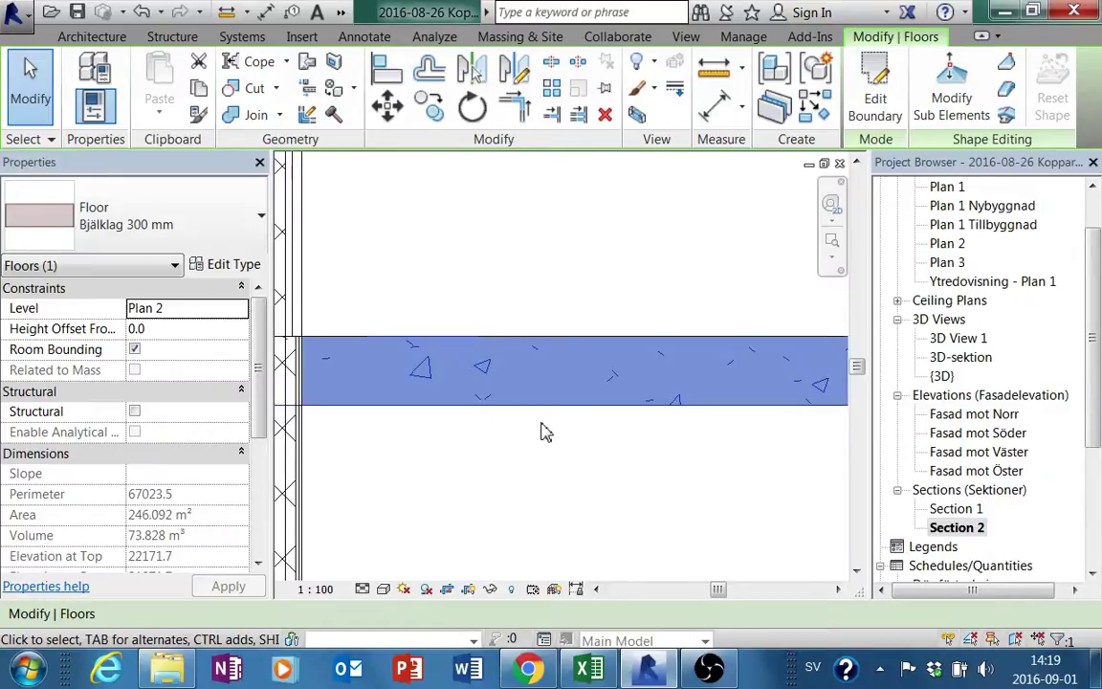
Step: Zoom out and pan to show the upper slab and surrounding walls, centring the slab between them
scroll(625, 423, "down", 1)
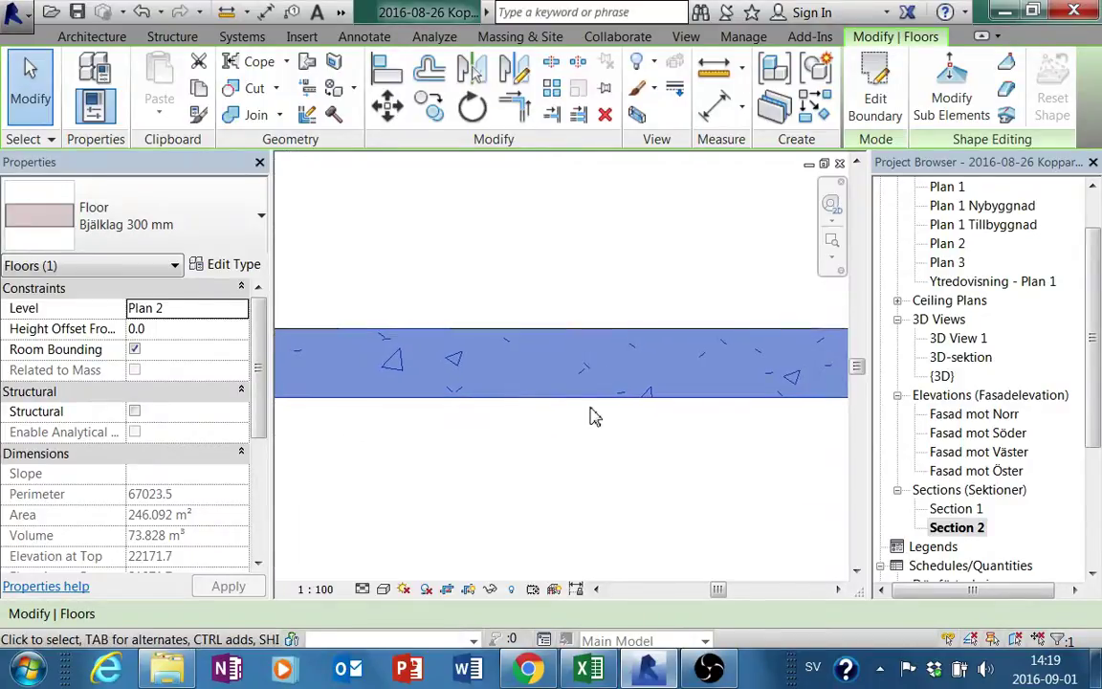
scroll(590, 414, "down", 1)
scroll(590, 414, "down", 1)
scroll(603, 423, "down", 1)
middle_click_drag(647, 447, 543, 422)
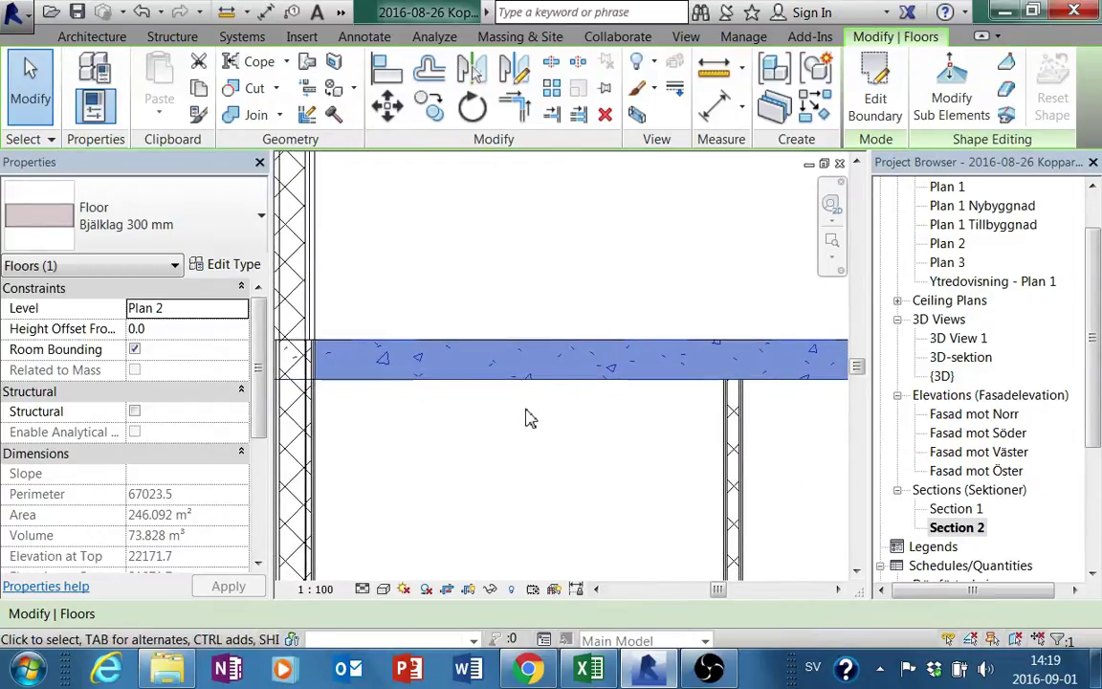
scroll(529, 426, "down", 2)
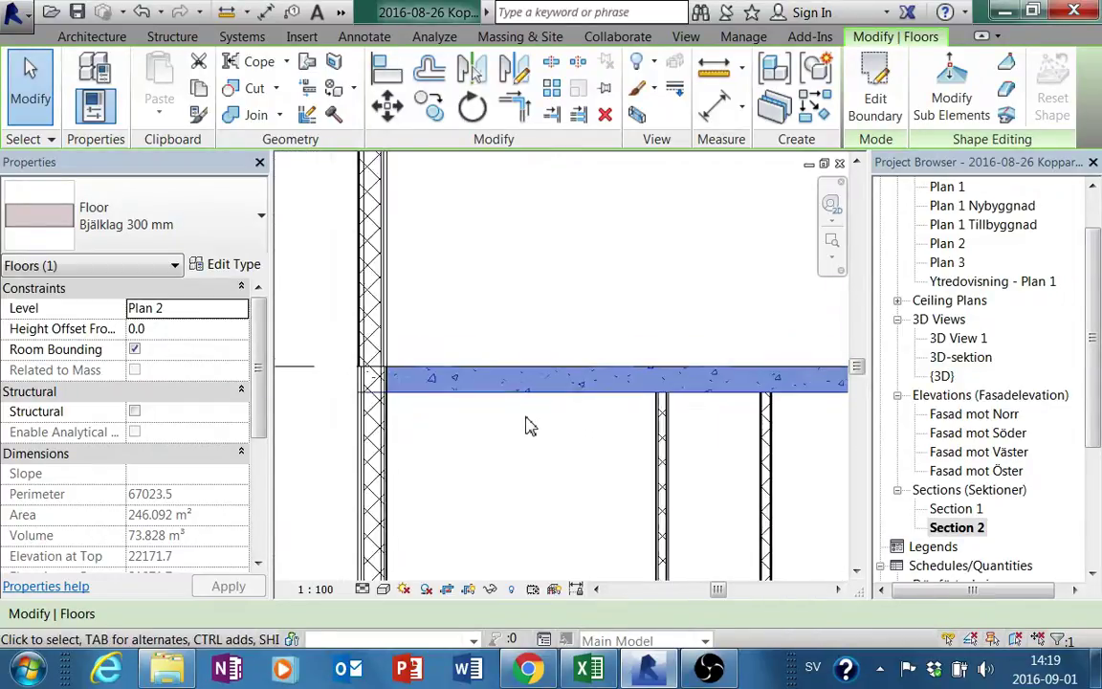
middle_click_drag(546, 445, 487, 432)
scroll(473, 428, "down", 1)
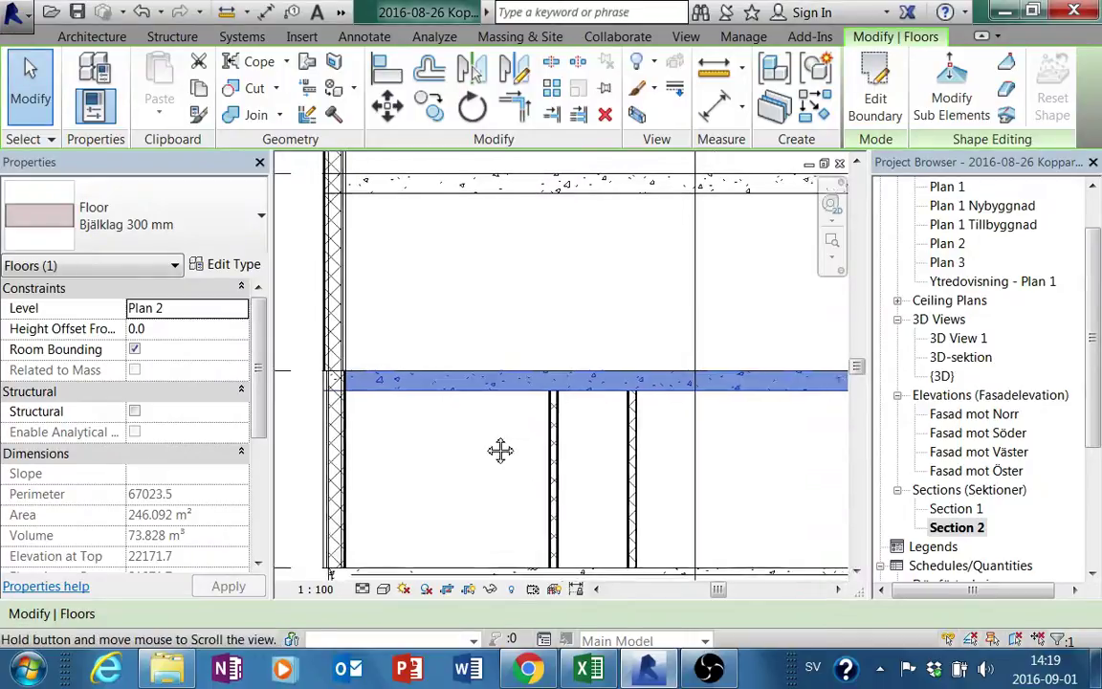
mouse_move(500, 450)
middle_mouse_down()
mouse_move(444, 458)
mouse_move(501, 470)
middle_mouse_up()
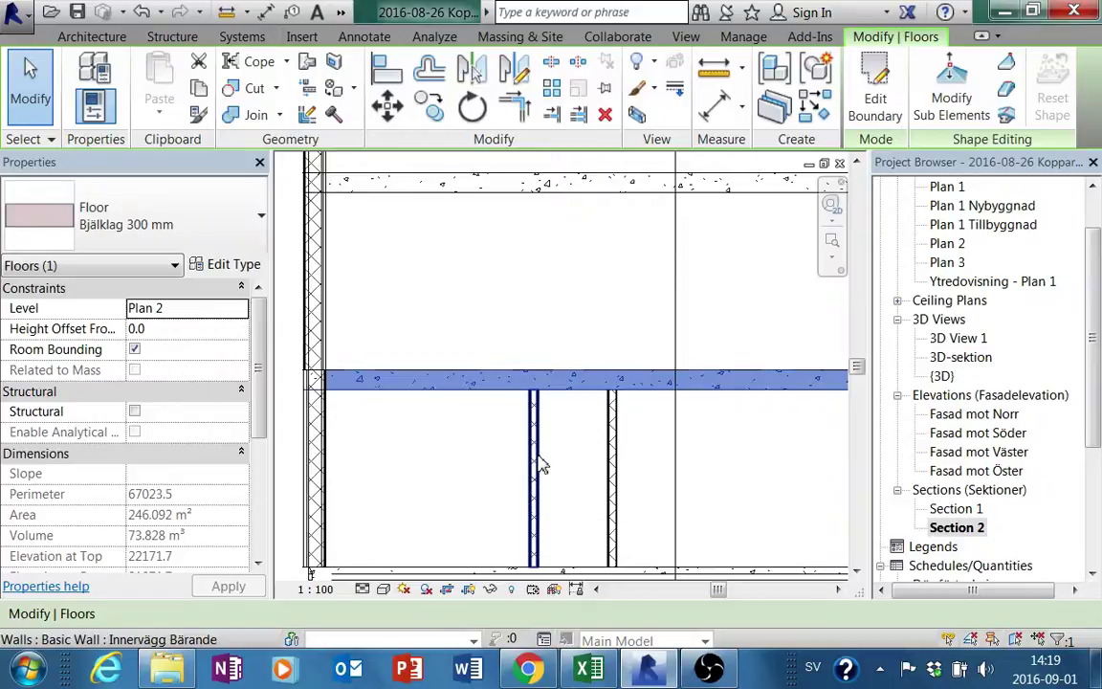
middle_click_drag(539, 464, 572, 452)
scroll(406, 388, "up", 2)
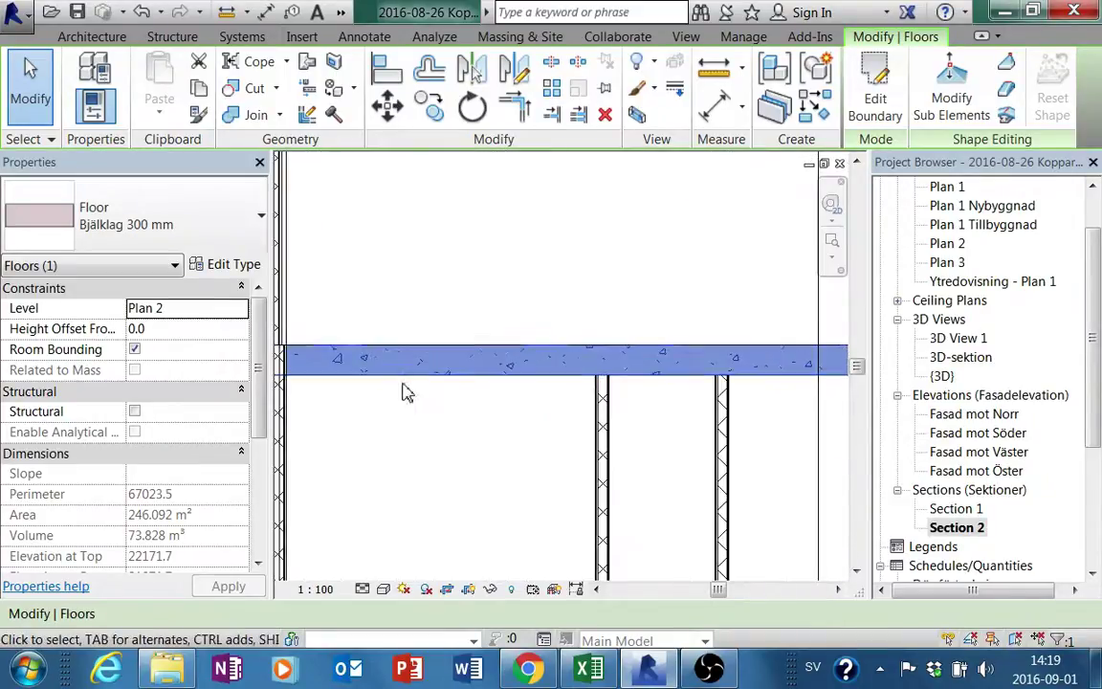
middle_click_drag(406, 388, 508, 412)
scroll(481, 394, "down", 1)
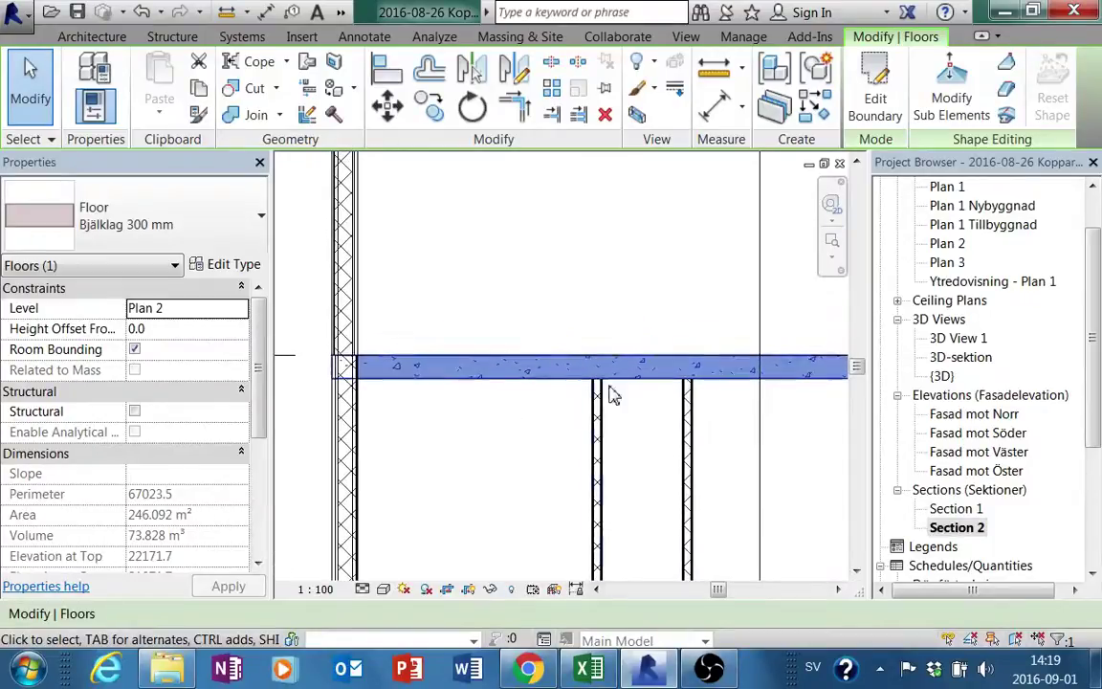
Step: Duplicate the Bjälklag 300 mm floor type under the new name 'Bjälklag trä'
left_click(234, 265)
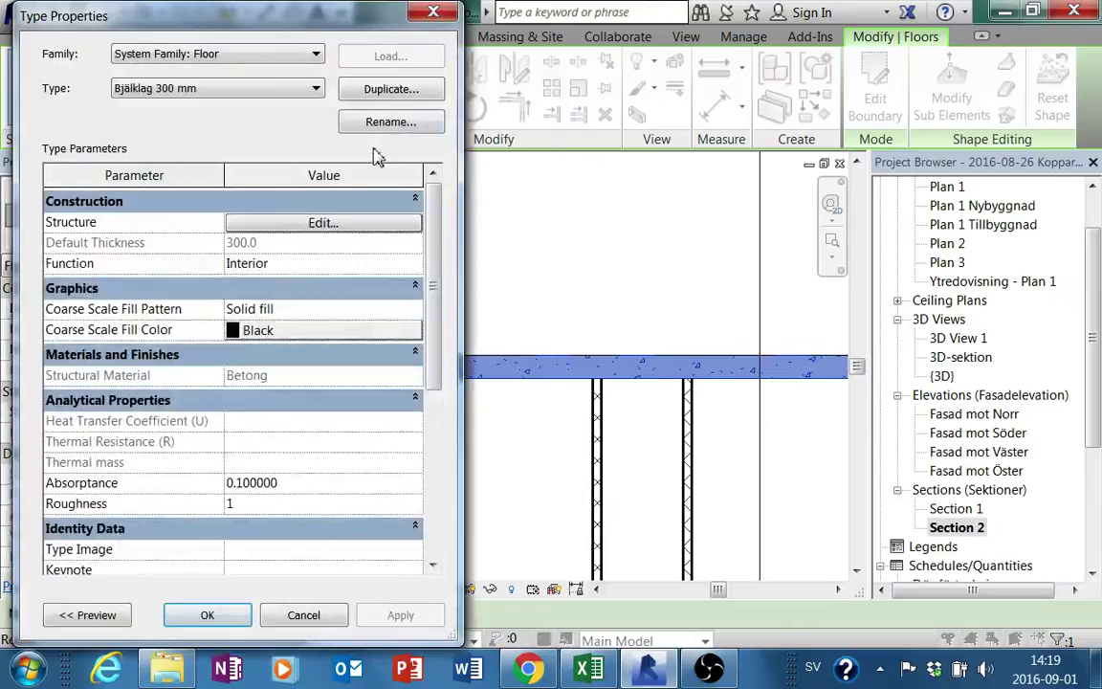
left_click(392, 91)
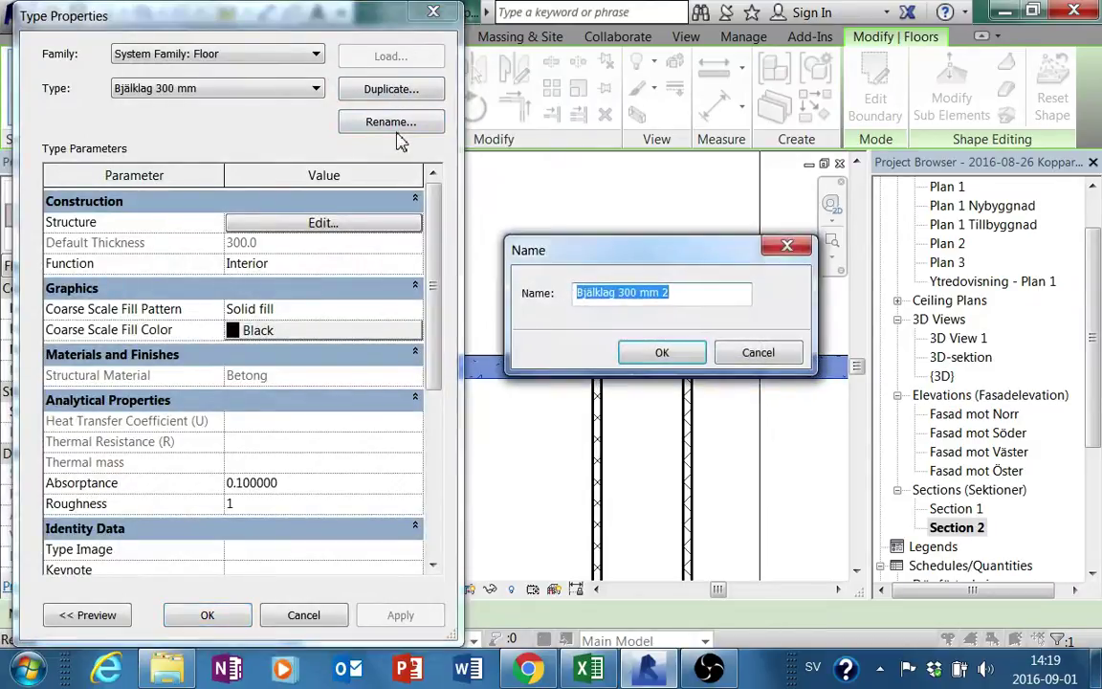
left_click_drag(664, 294, 630, 308)
type("trä")
key("Return")
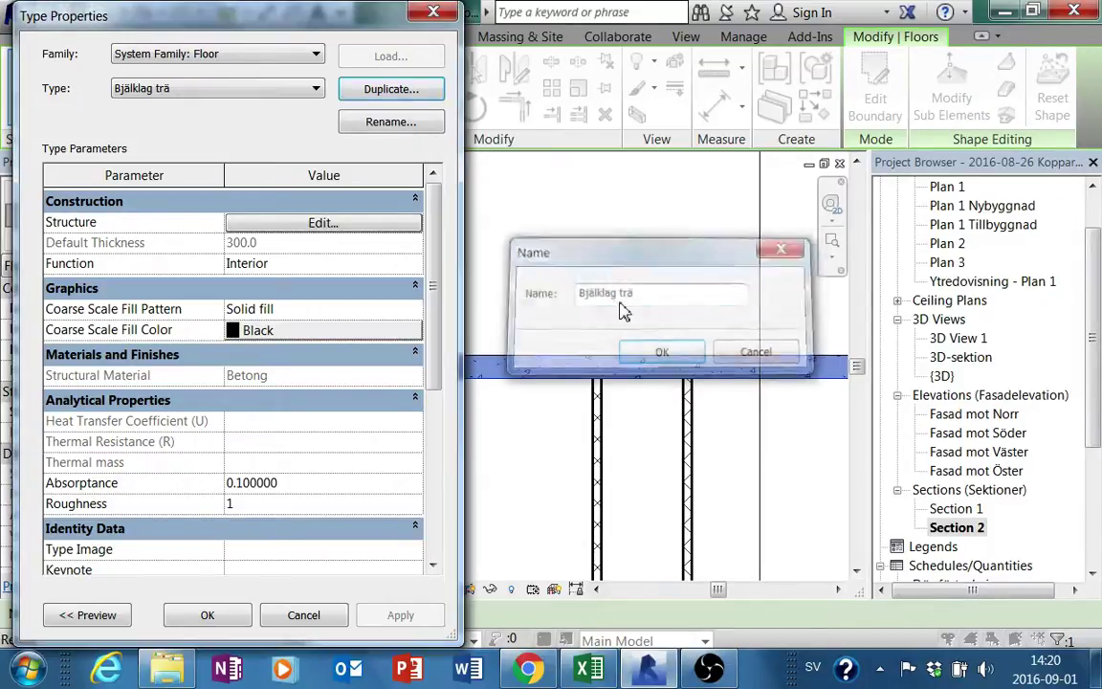
Step: In the floor's structure, insert new layers and move the Betong layer up to row 3
left_click(396, 227)
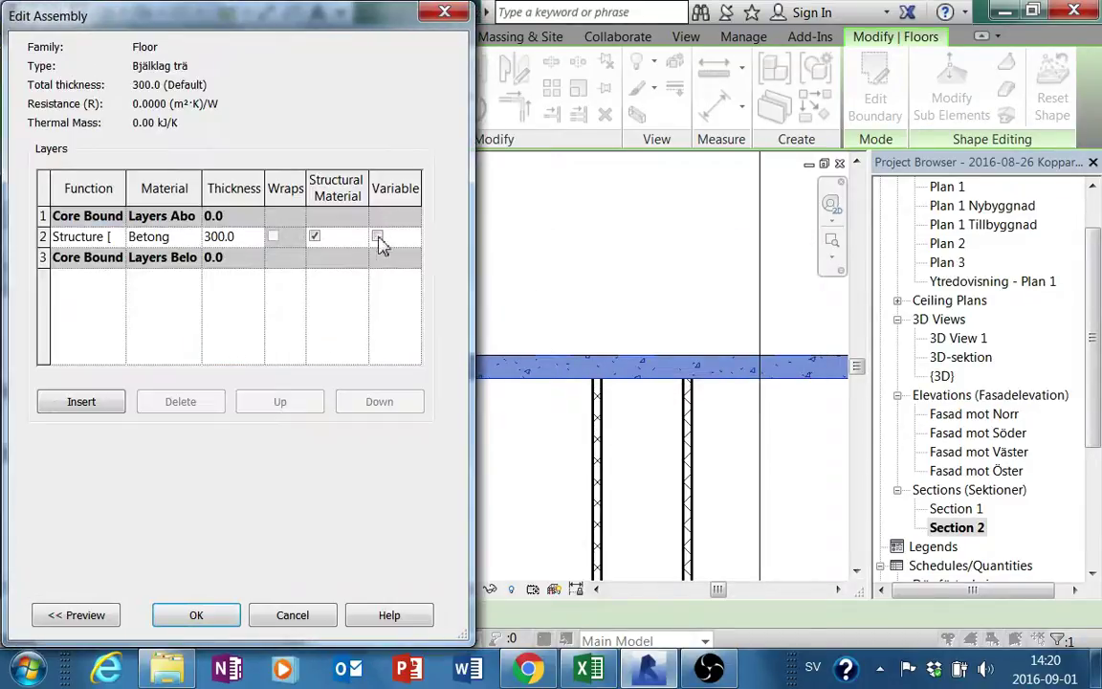
left_click(43, 236)
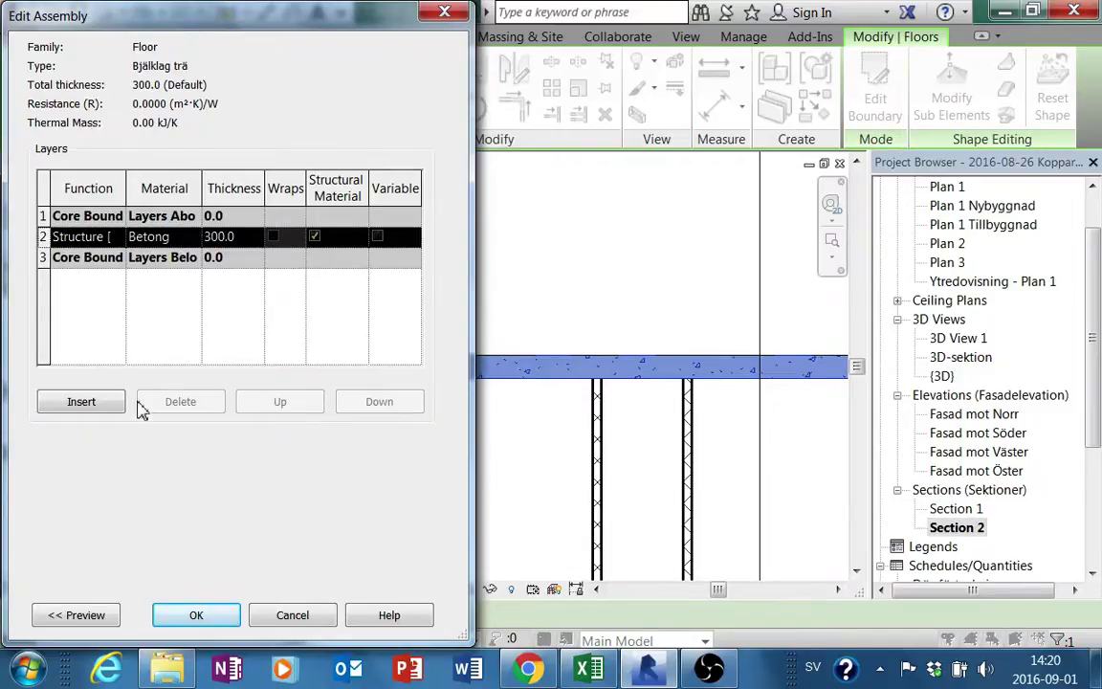
left_click(104, 402)
left_click(103, 402)
left_click(103, 402)
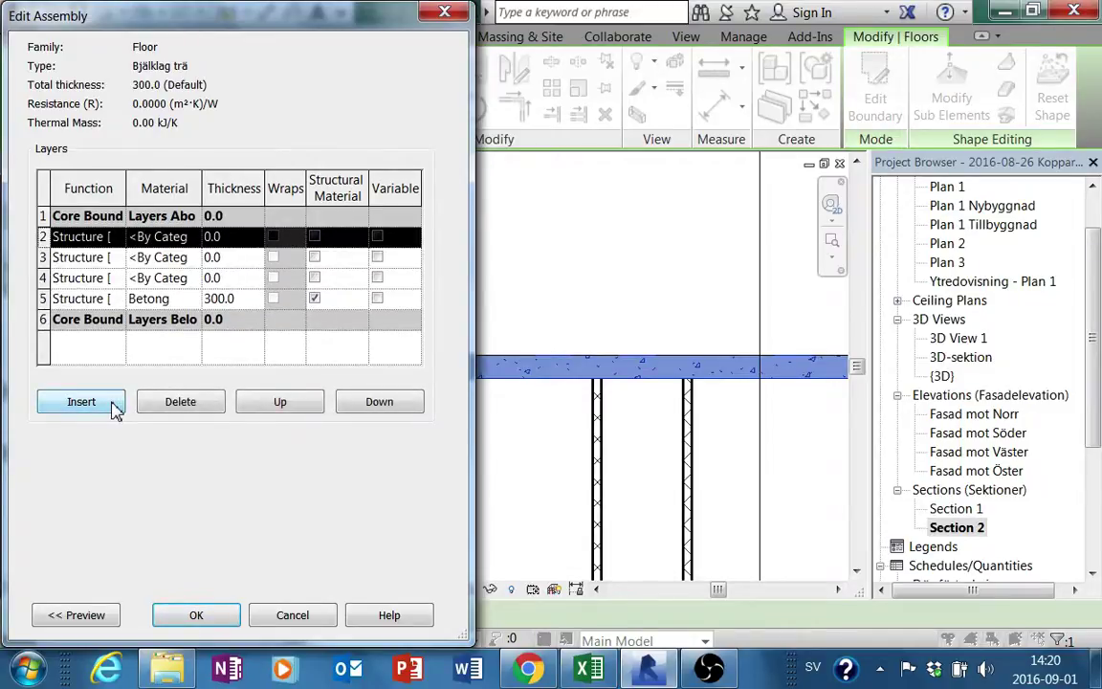
left_click(43, 298)
left_click(272, 401)
left_click(272, 402)
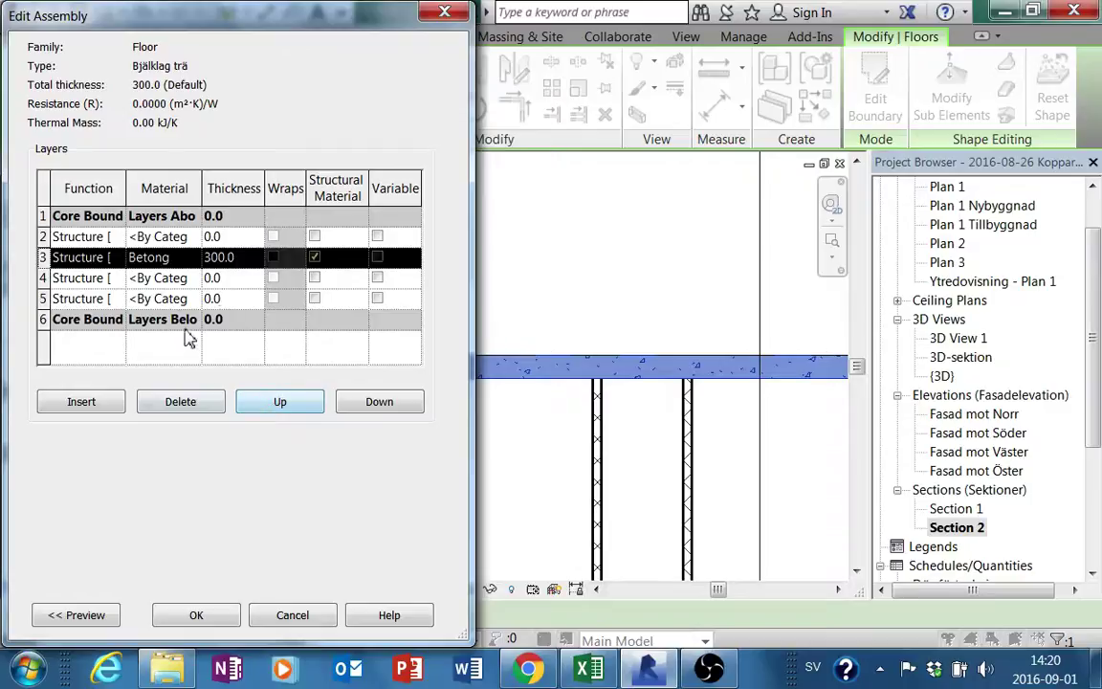
Step: Make the bottom layer 13 mm thick with Gipsskiva as its material
left_click(234, 299)
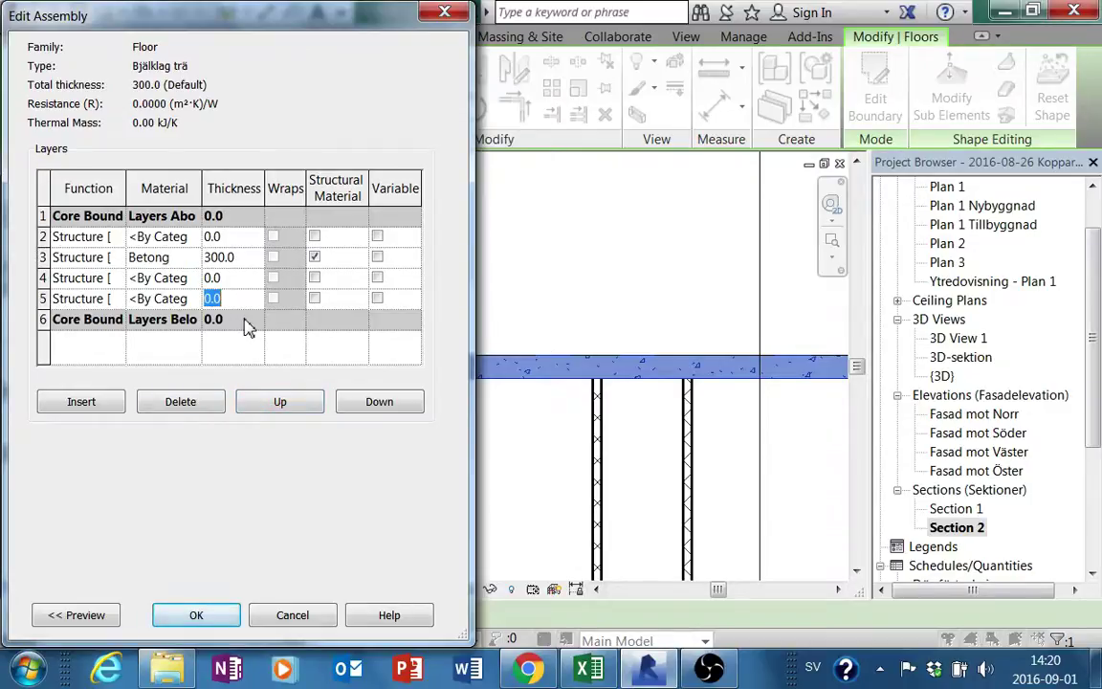
type("g")
key("Escape")
left_click(253, 300)
type("13")
left_click(167, 298)
left_click(194, 299)
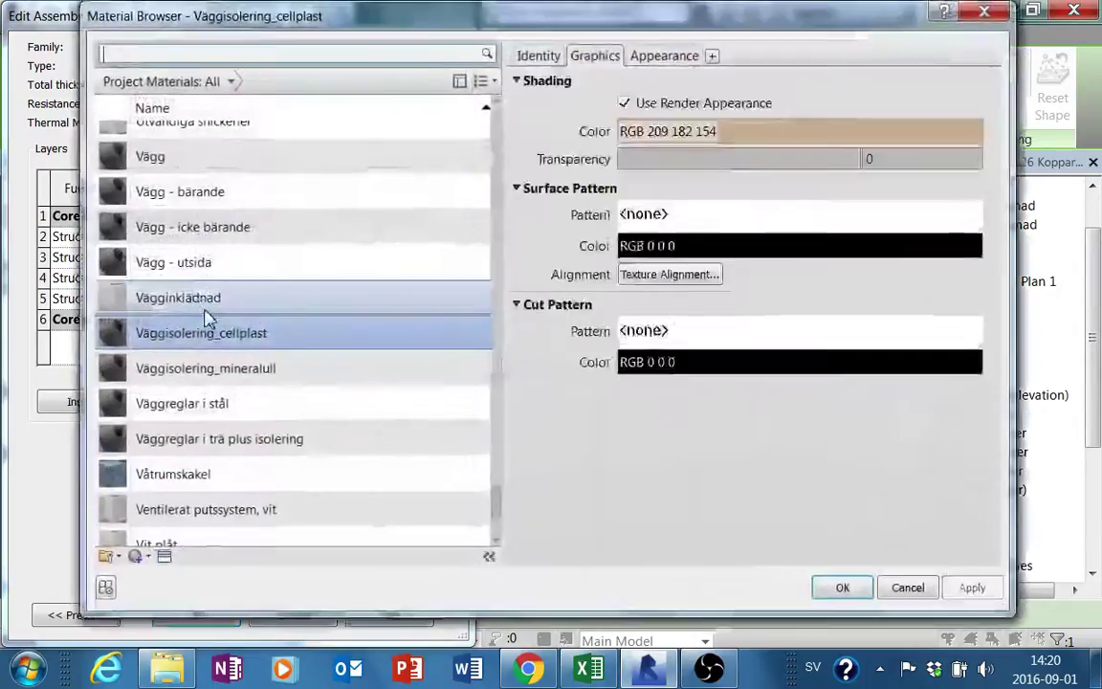
key("Escape")
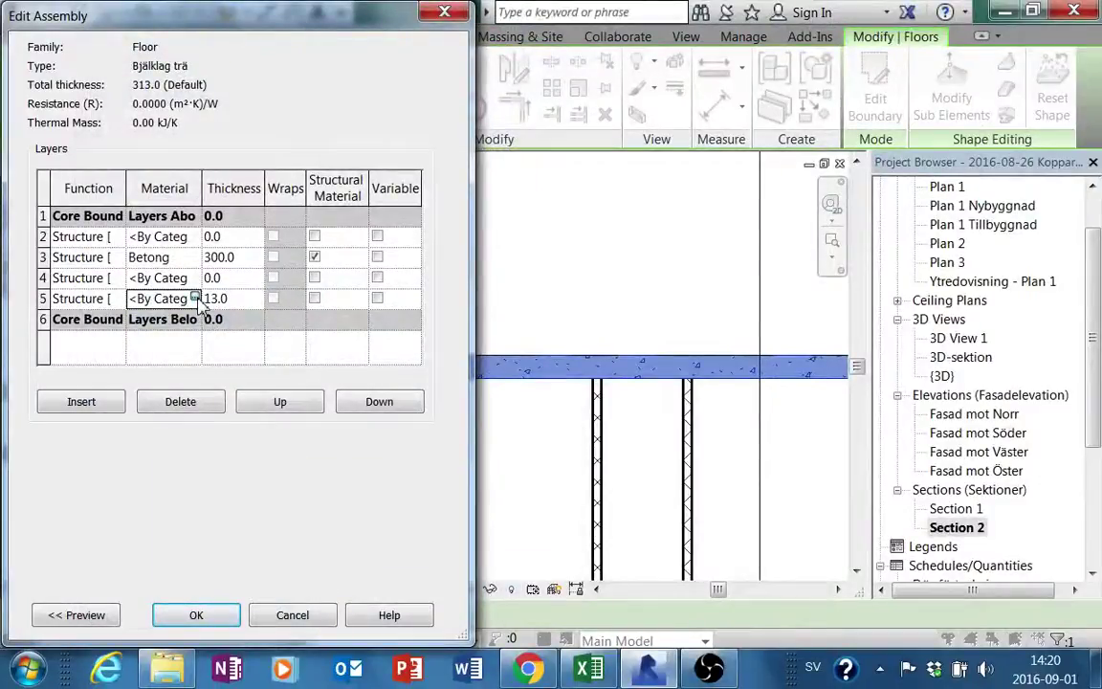
left_click(195, 299)
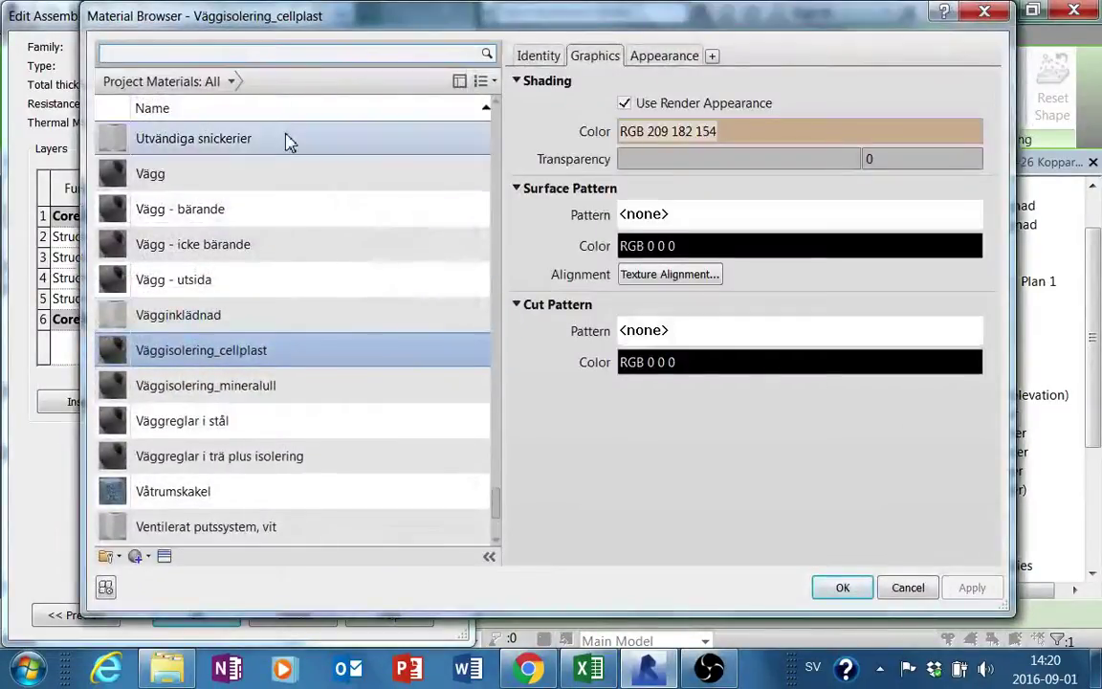
type("gip")
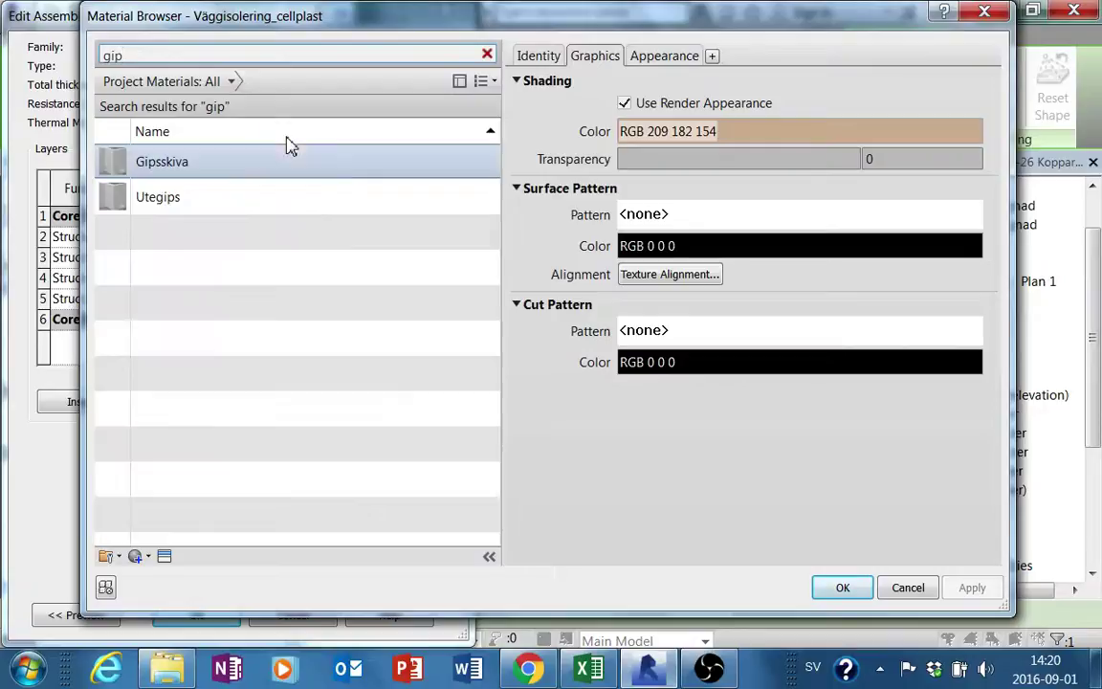
double_click(289, 170)
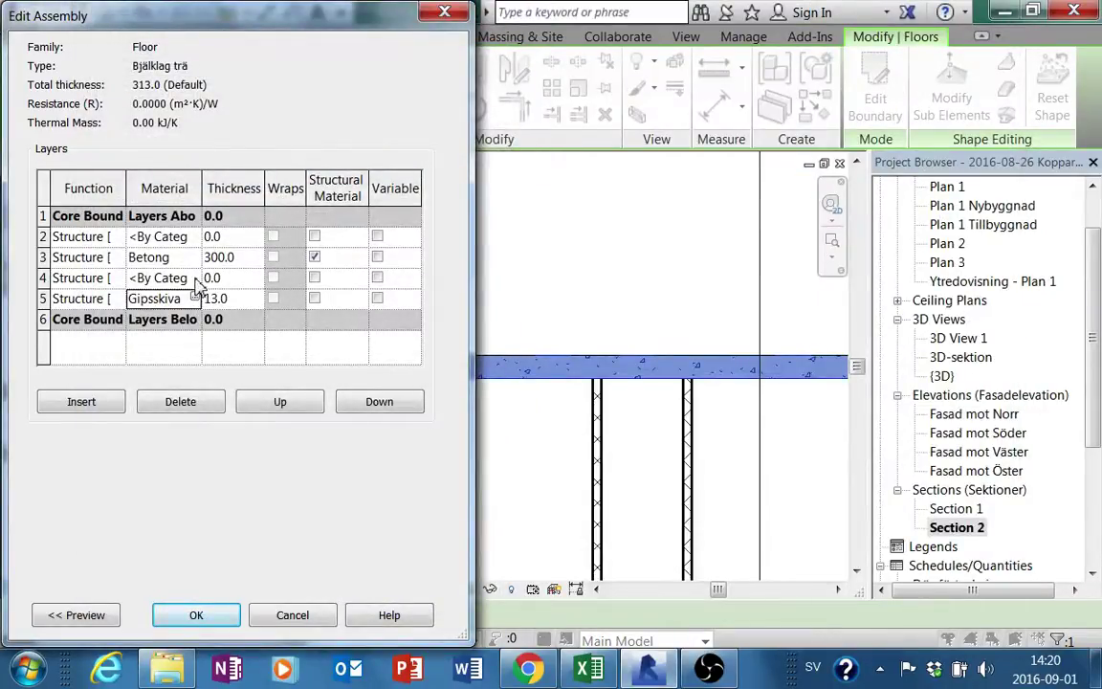
Step: Search the Material Browser and assign the Luftspalt air-gap material to layer 4
left_click(198, 283)
left_click(196, 280)
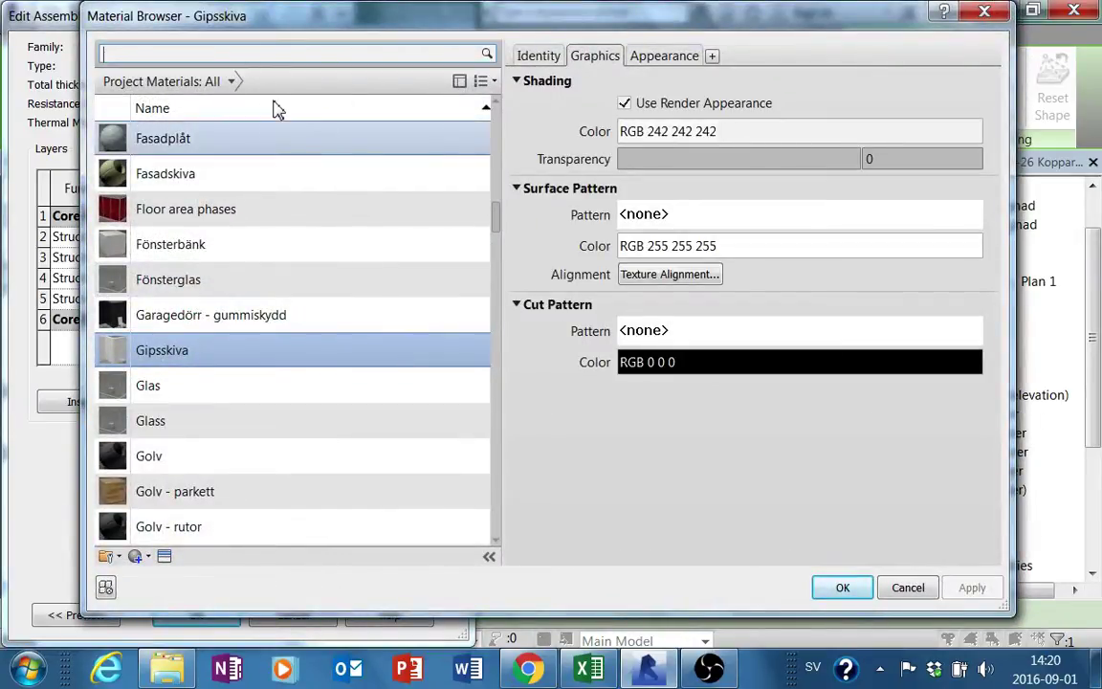
type("gle")
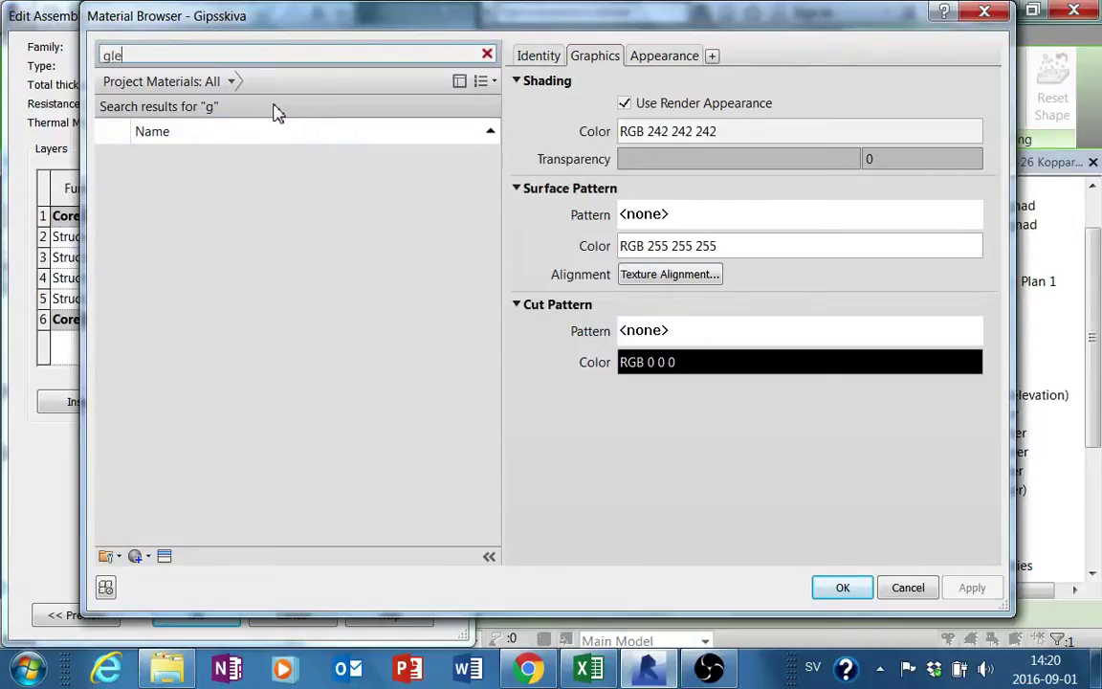
type("s")
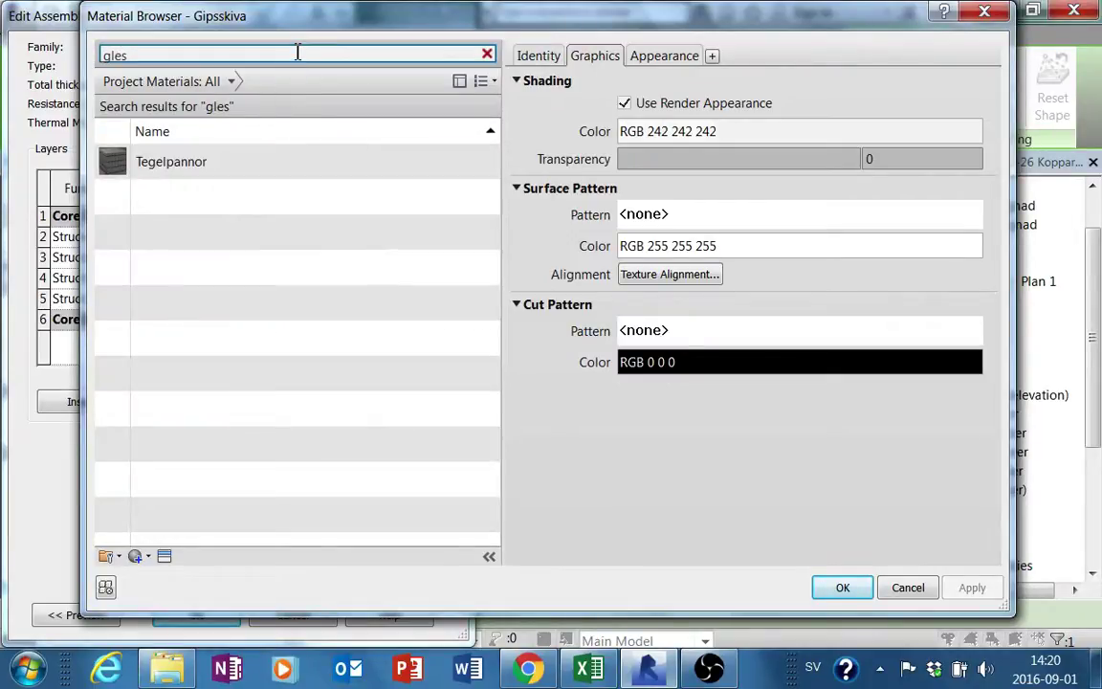
left_click_drag(267, 49, 4, 51)
key("BackSpace")
type("l")
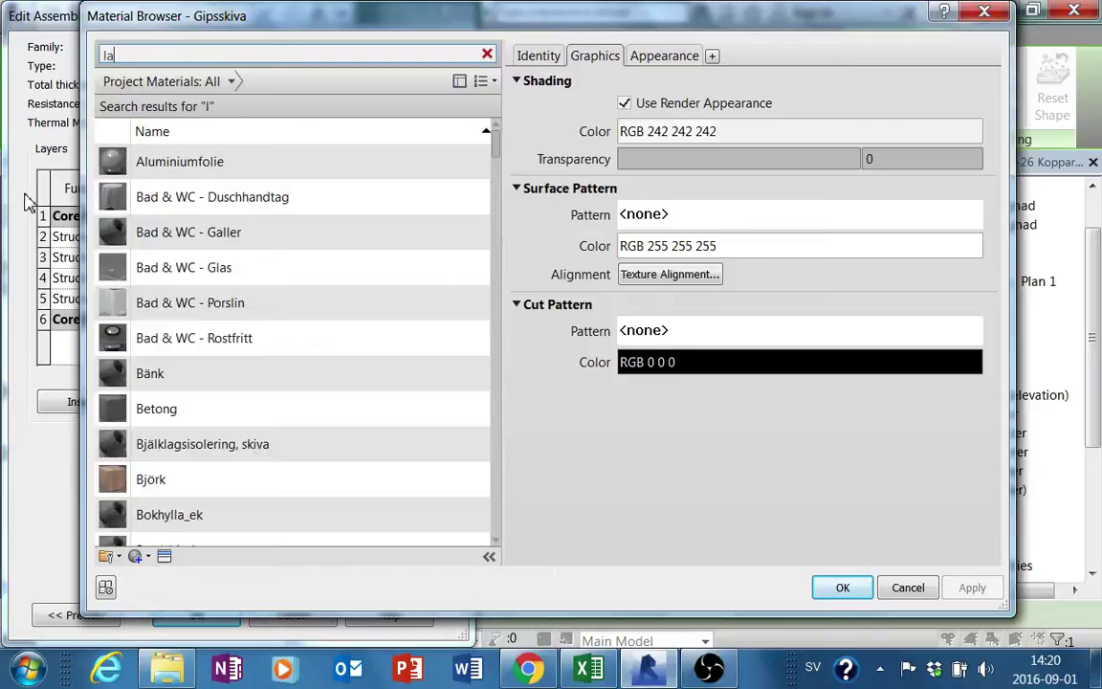
type("a")
key("BackSpace")
type("ä")
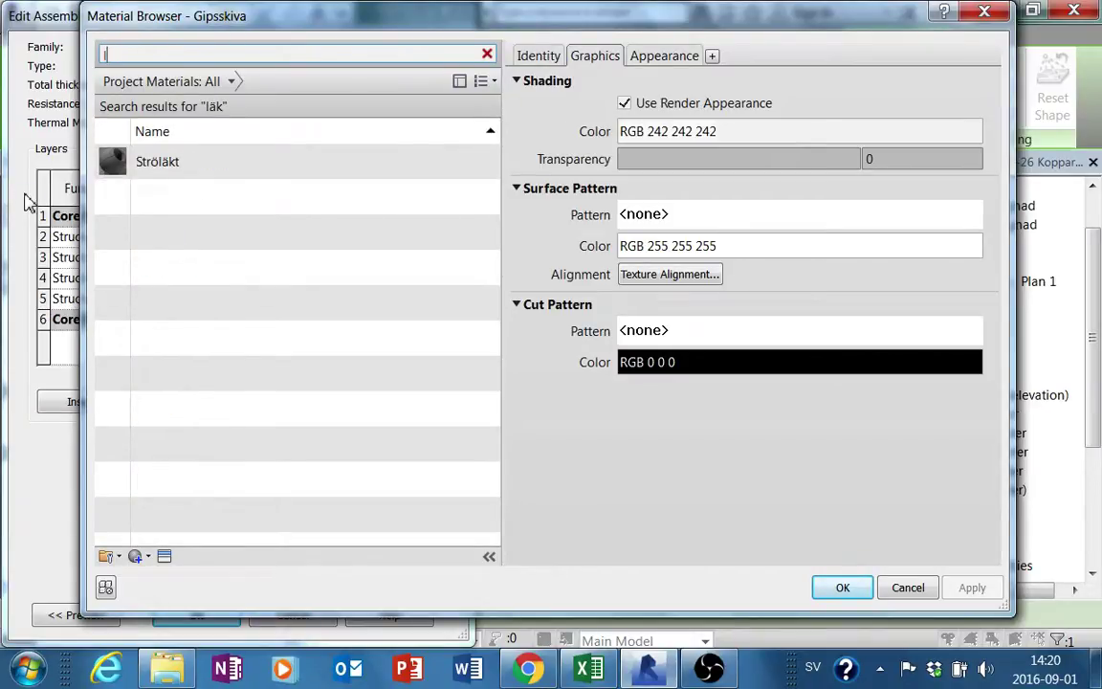
key("BackSpace")
type("t")
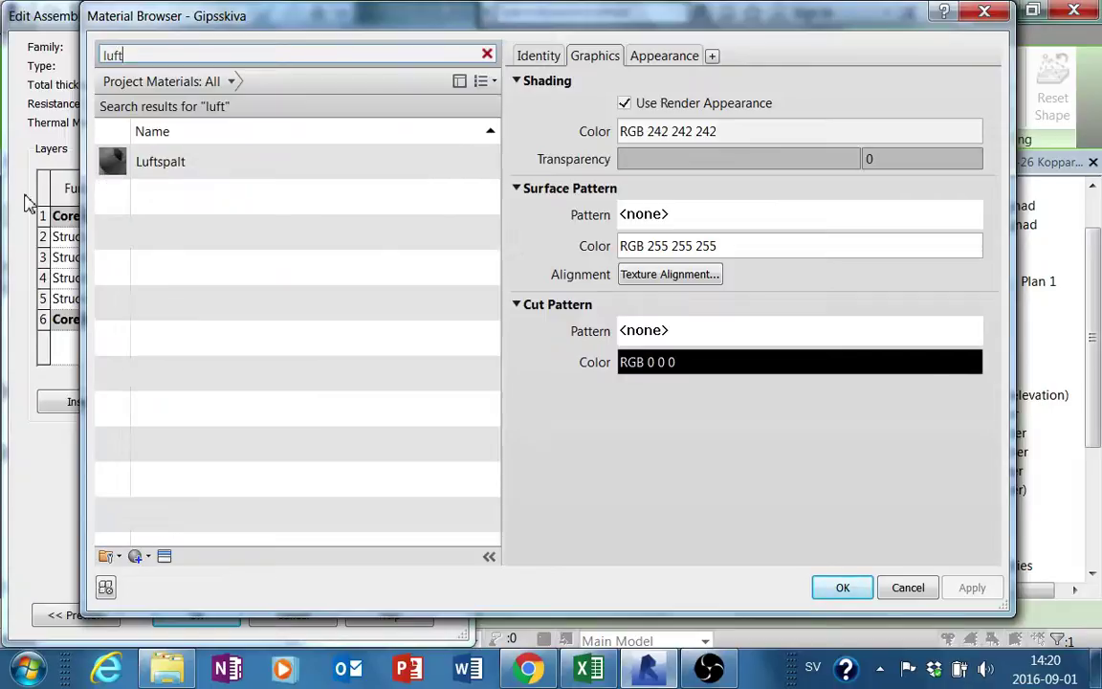
left_click(154, 173)
key("Return")
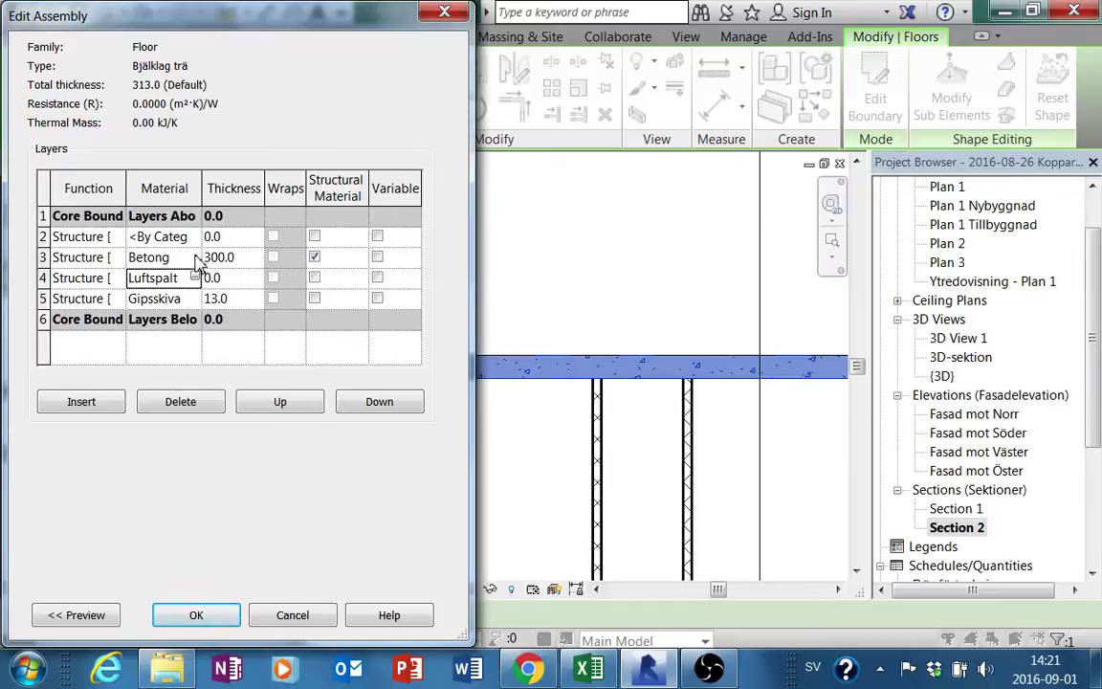
Step: Replace layer 3's Betong with the Träreglar, horisontella + isolering material
left_click(196, 258)
left_click(194, 256)
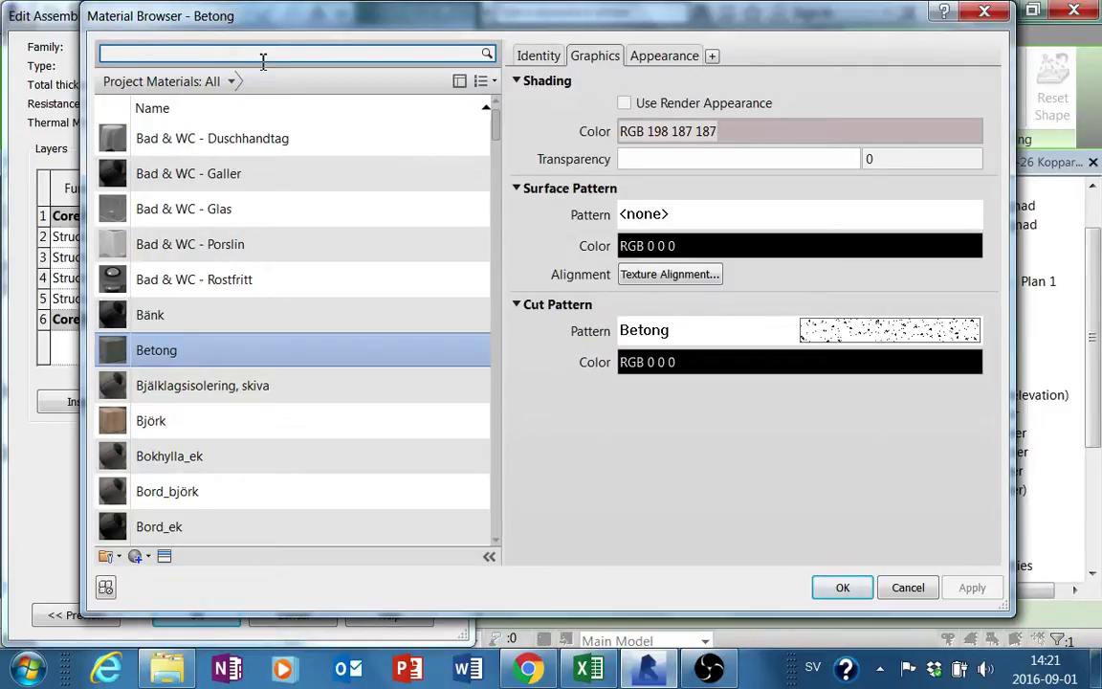
type("ligg")
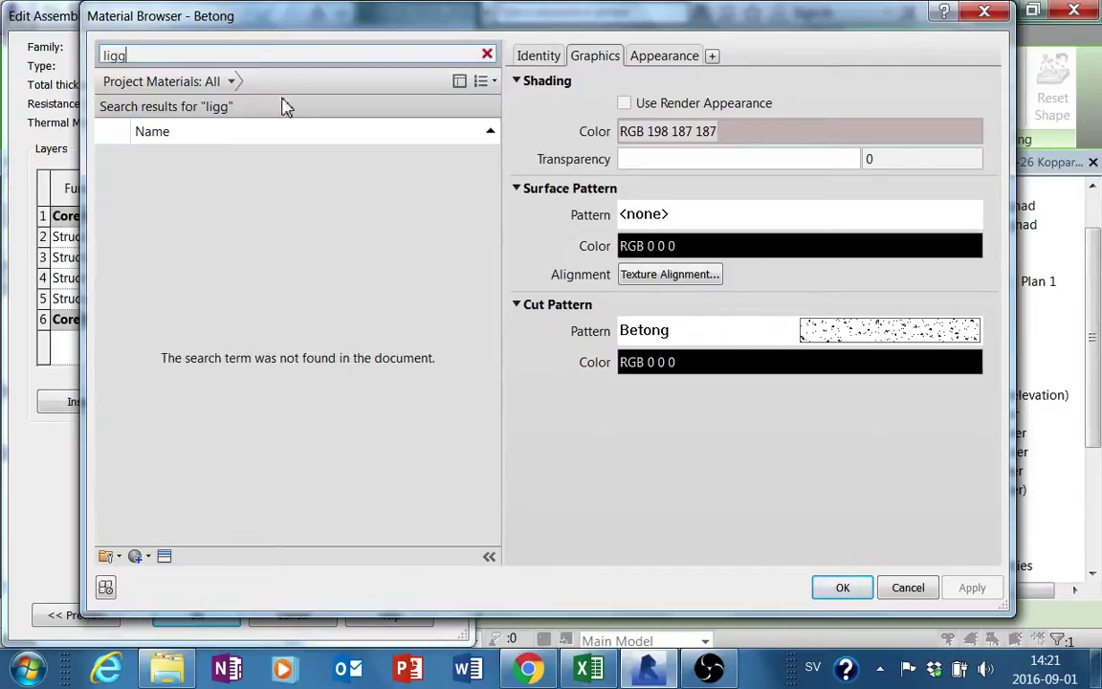
double_click(221, 52)
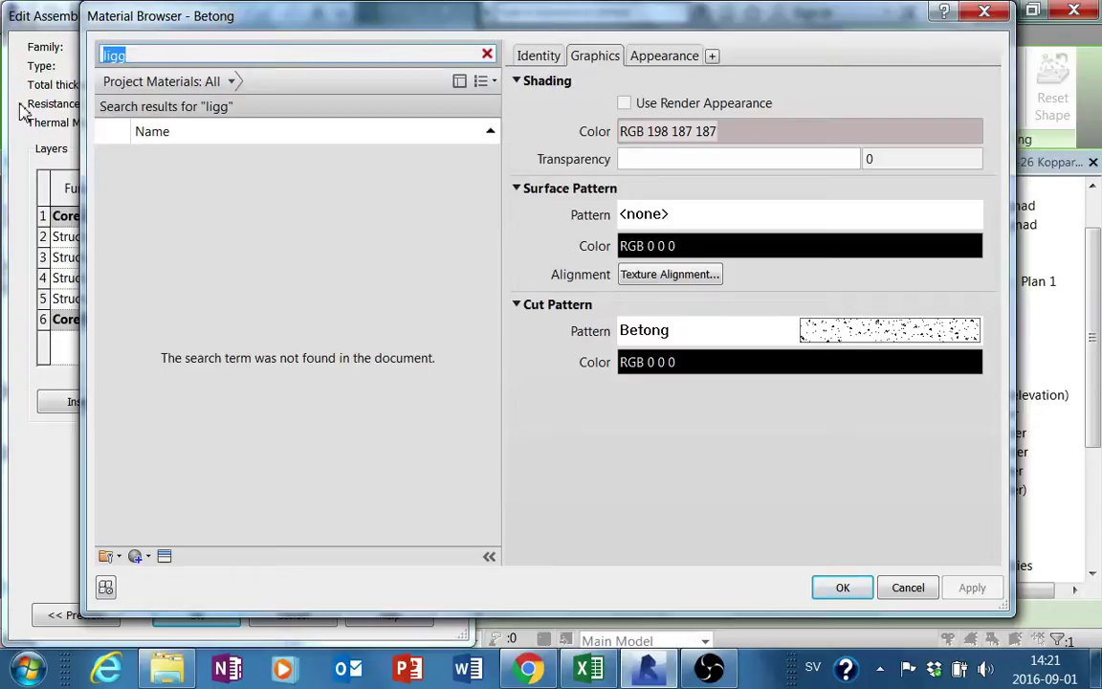
type("trä")
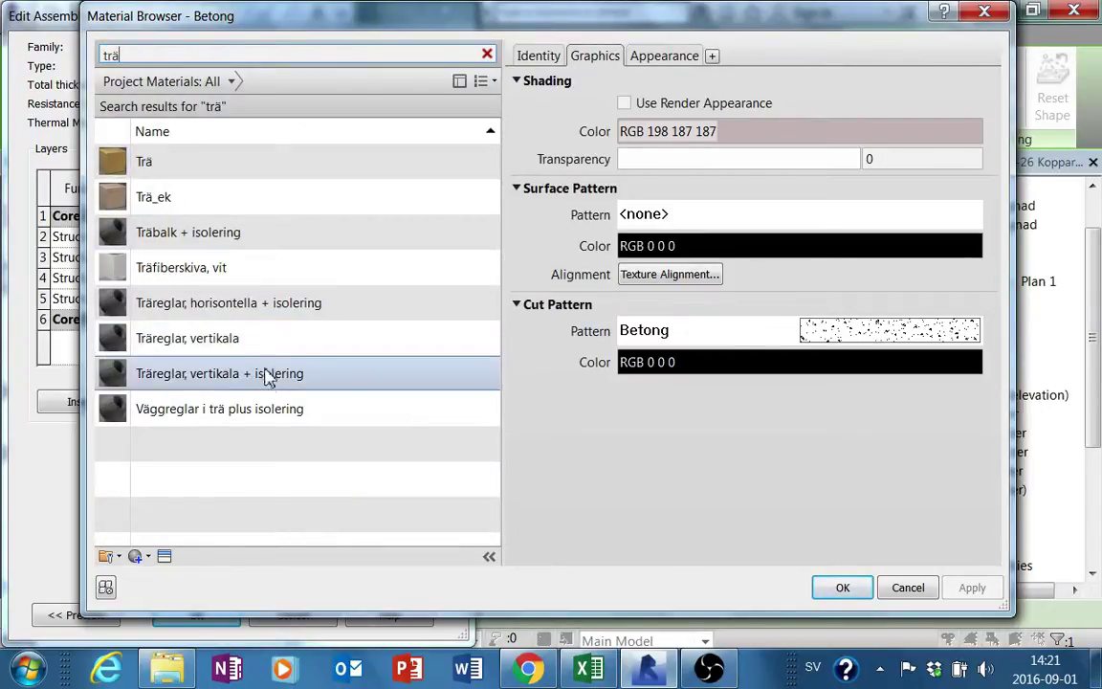
double_click(277, 304)
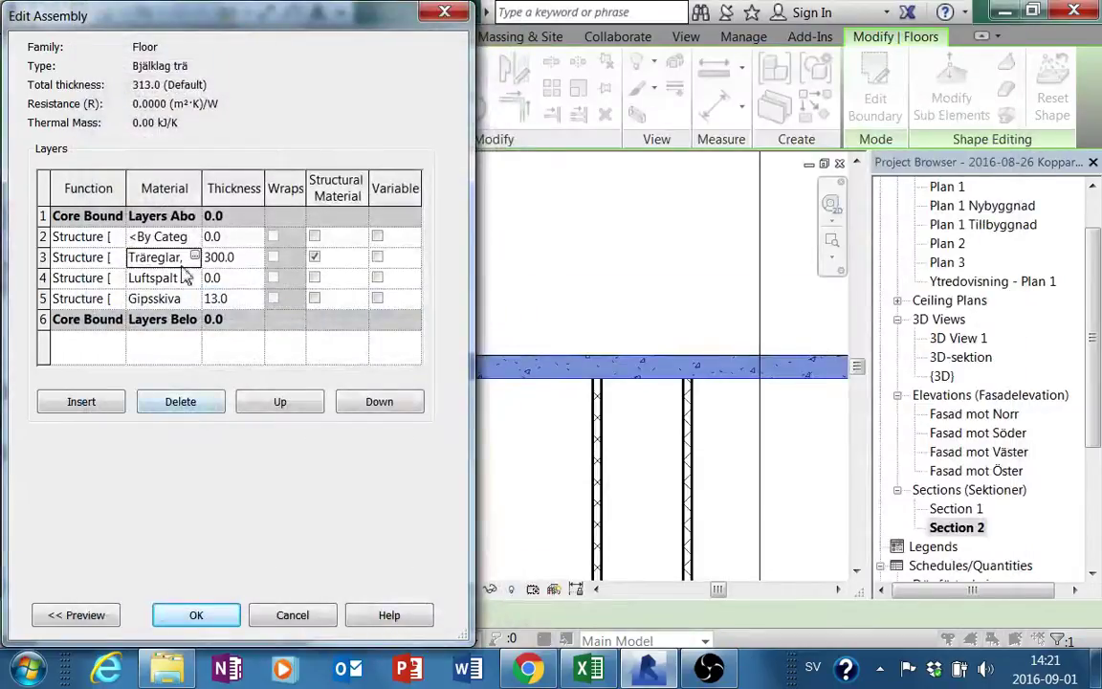
Step: Set thicknesses to 220 for layer 3, 28 for layer 4 and 22 for layer 2
left_click(249, 264)
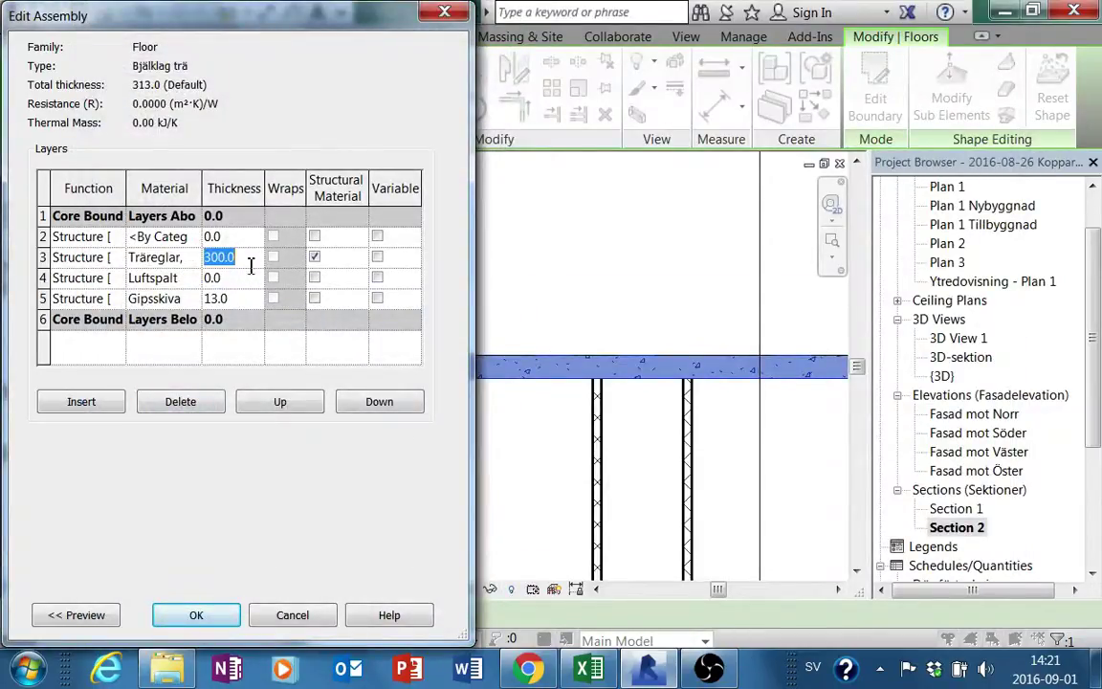
type("220")
left_click(236, 278)
type("28")
left_click(251, 236)
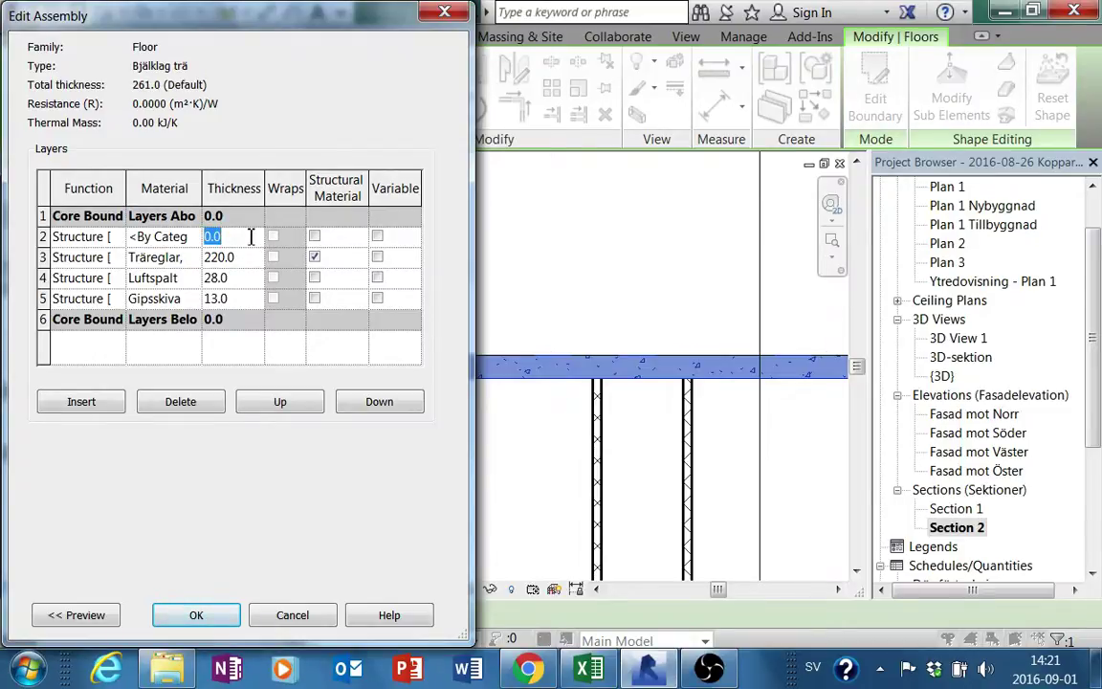
type("22")
key("Tab")
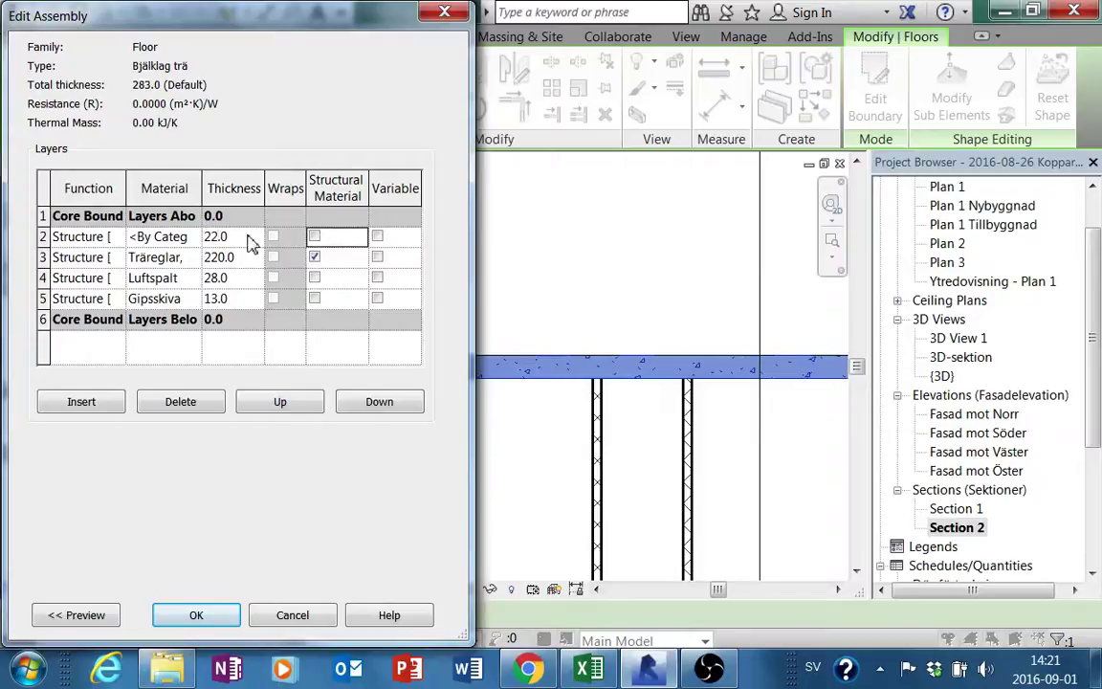
Step: Assign Golvspånskiva as the material of layer 2
left_click(177, 236)
left_click(195, 237)
type("gol")
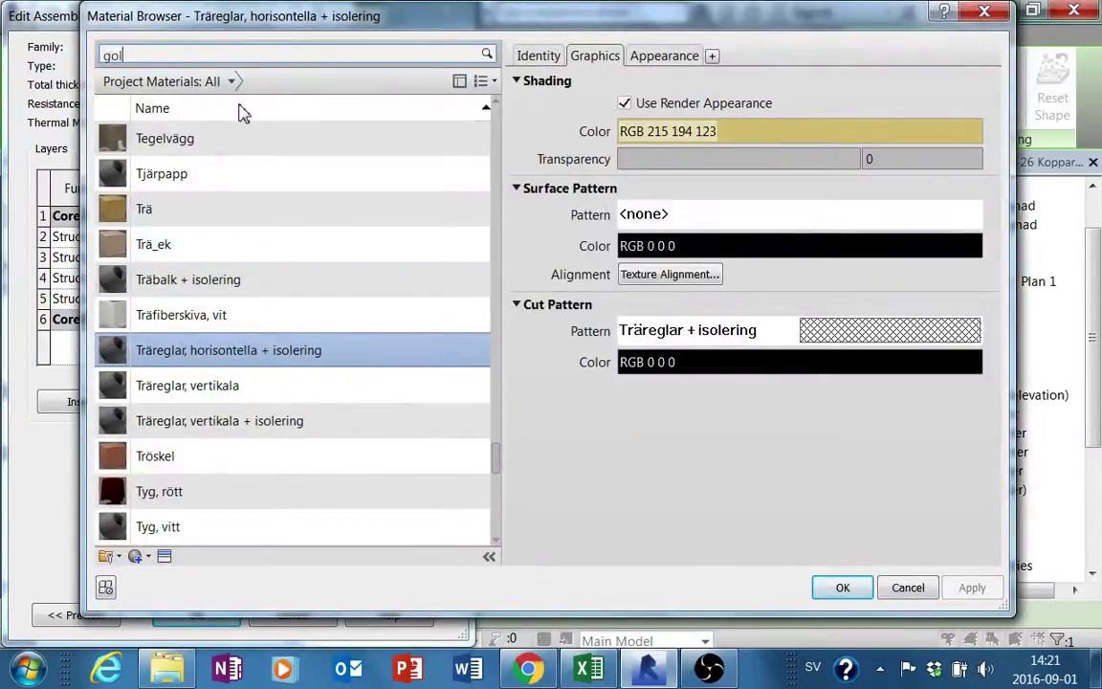
double_click(237, 275)
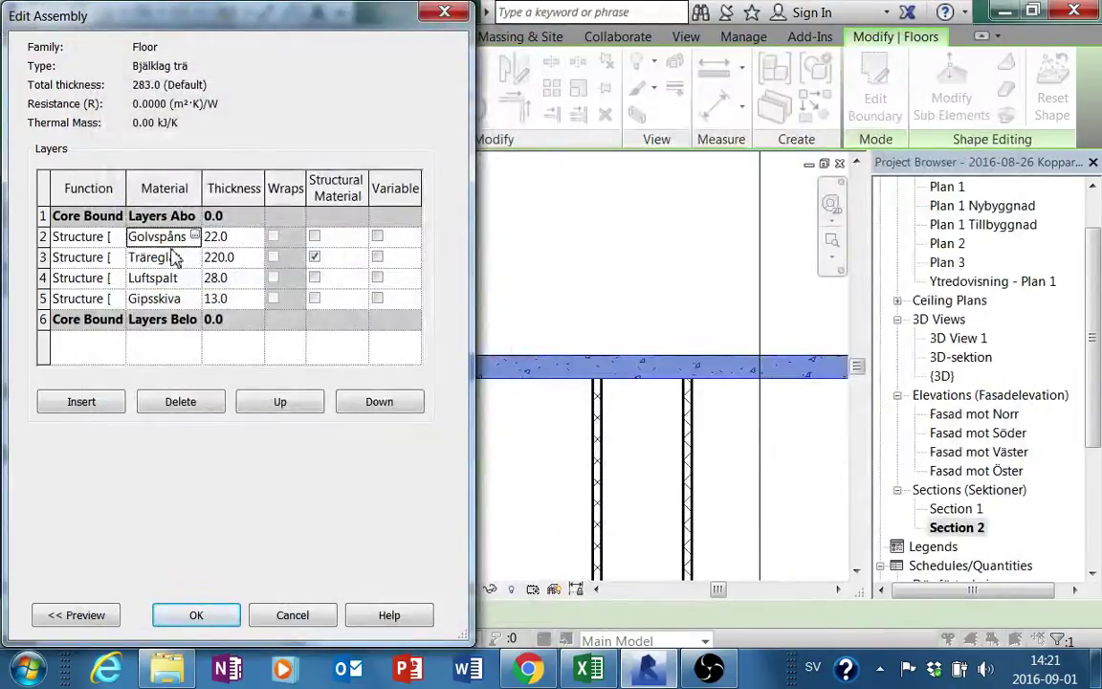
Step: Insert a new top layer using Golv - parkett with 10 mm thickness
left_click(96, 407)
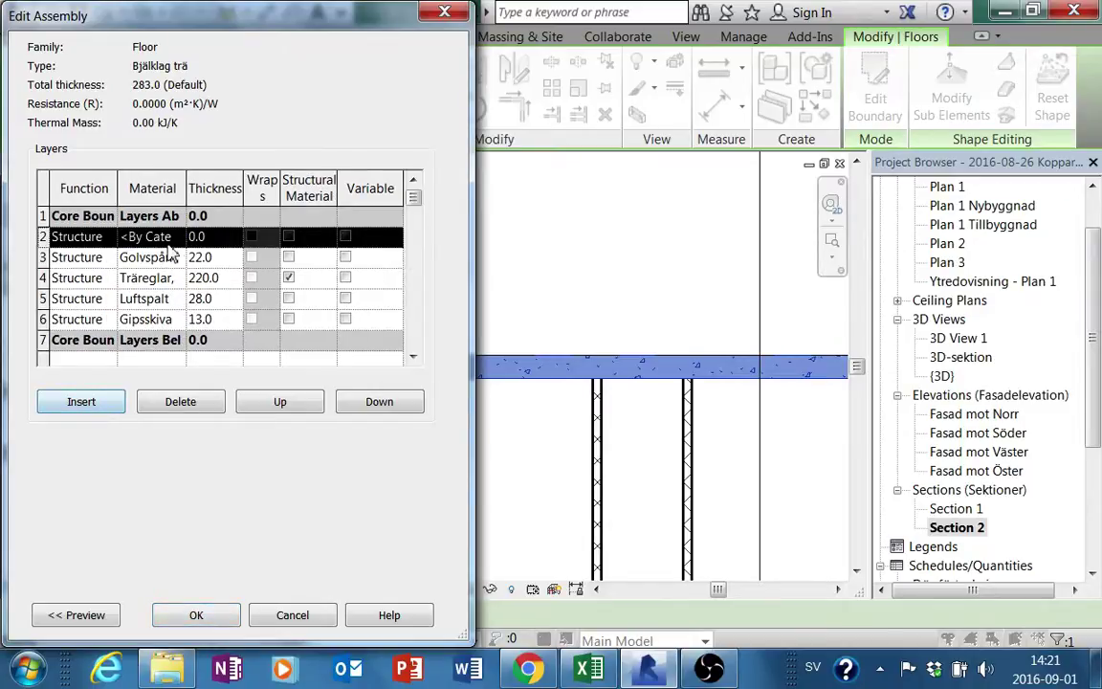
left_click(215, 239)
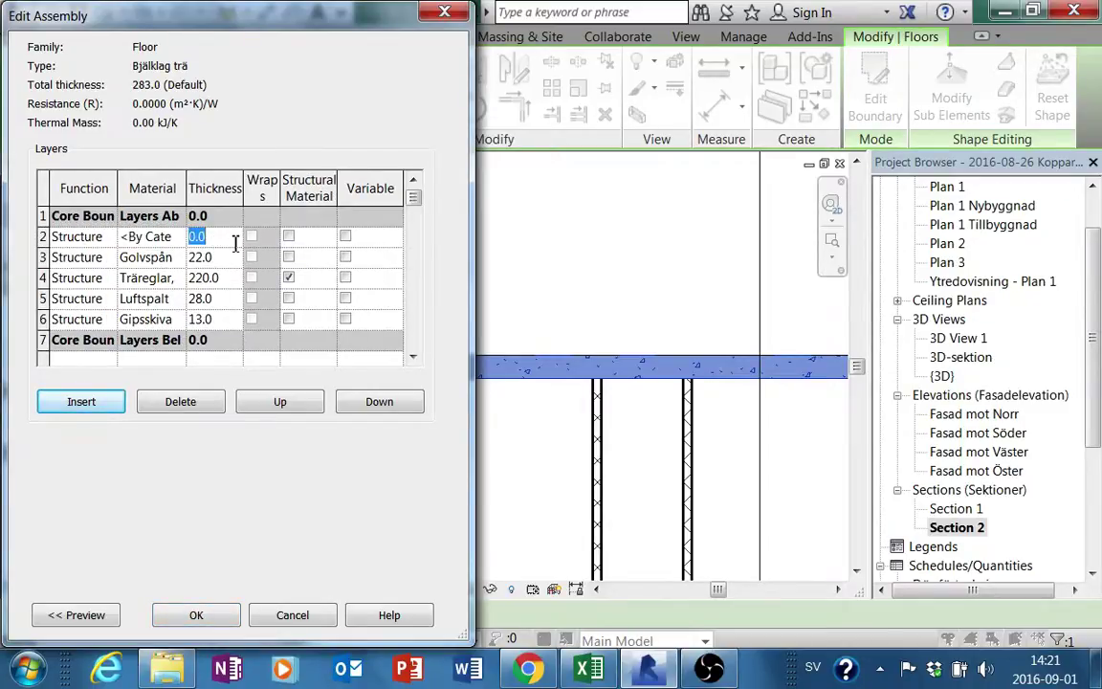
left_click(167, 236)
left_click(181, 237)
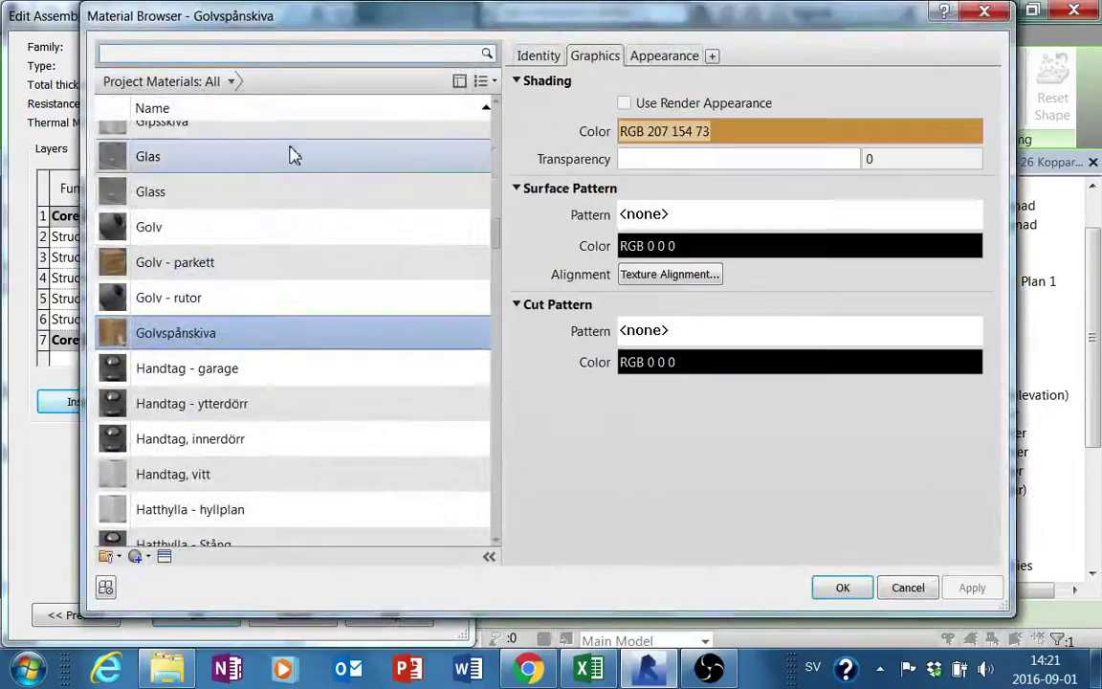
double_click(278, 279)
left_click(237, 241)
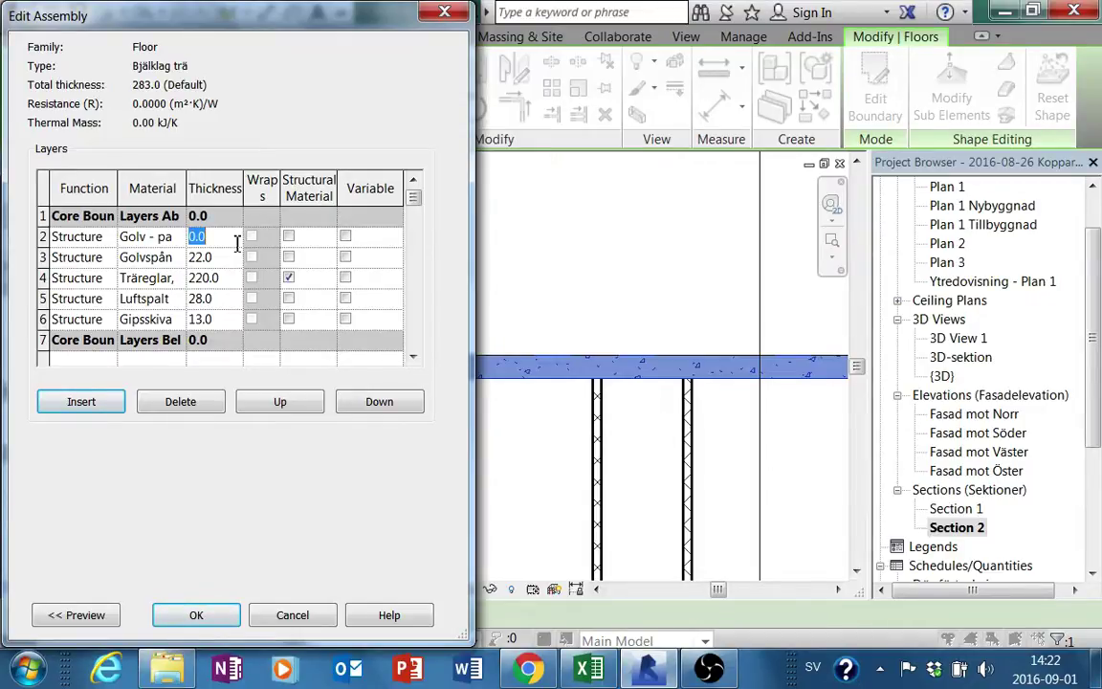
type("1")
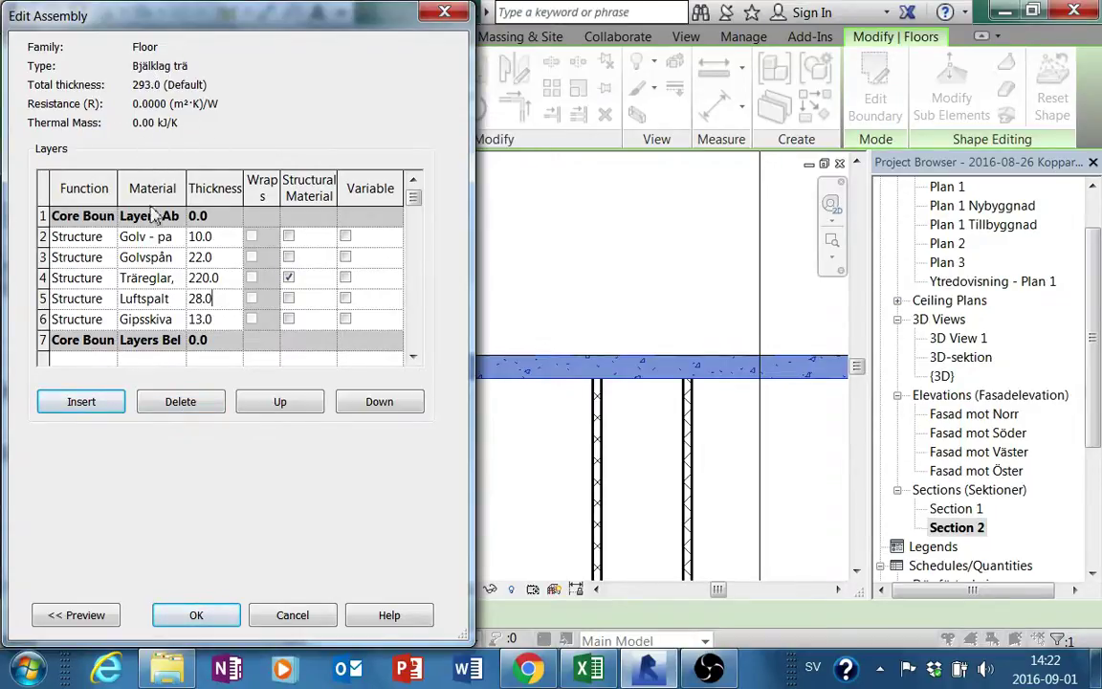
Step: Apply the Edit Assembly and Type Properties changes and deselect the floor
left_click(216, 615)
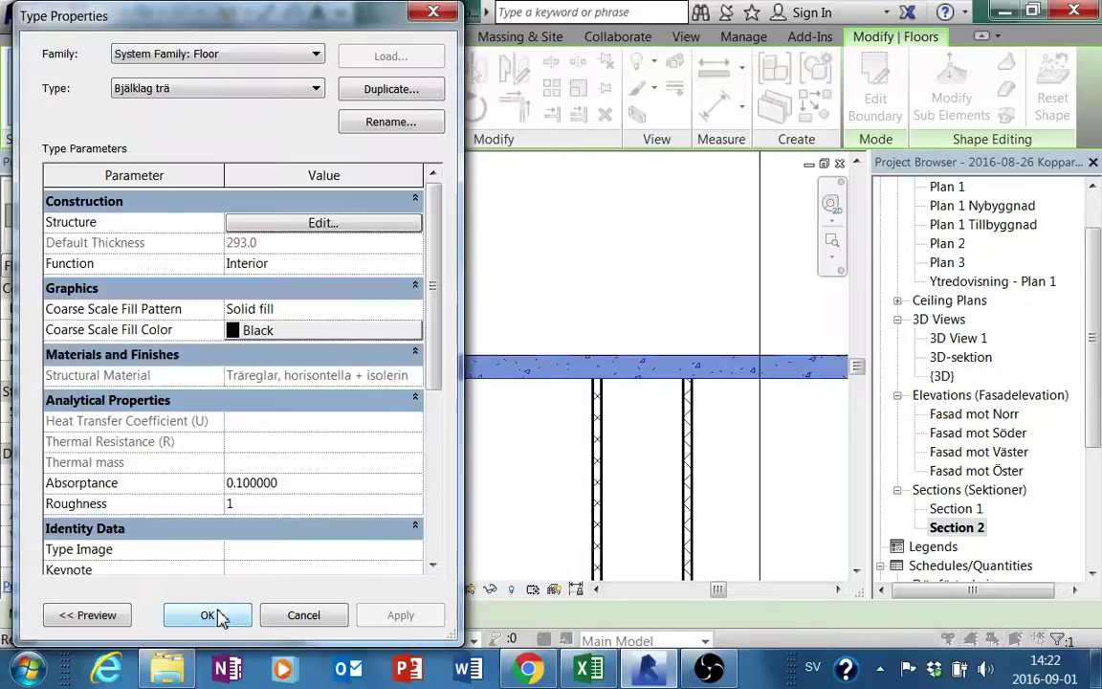
left_click(216, 615)
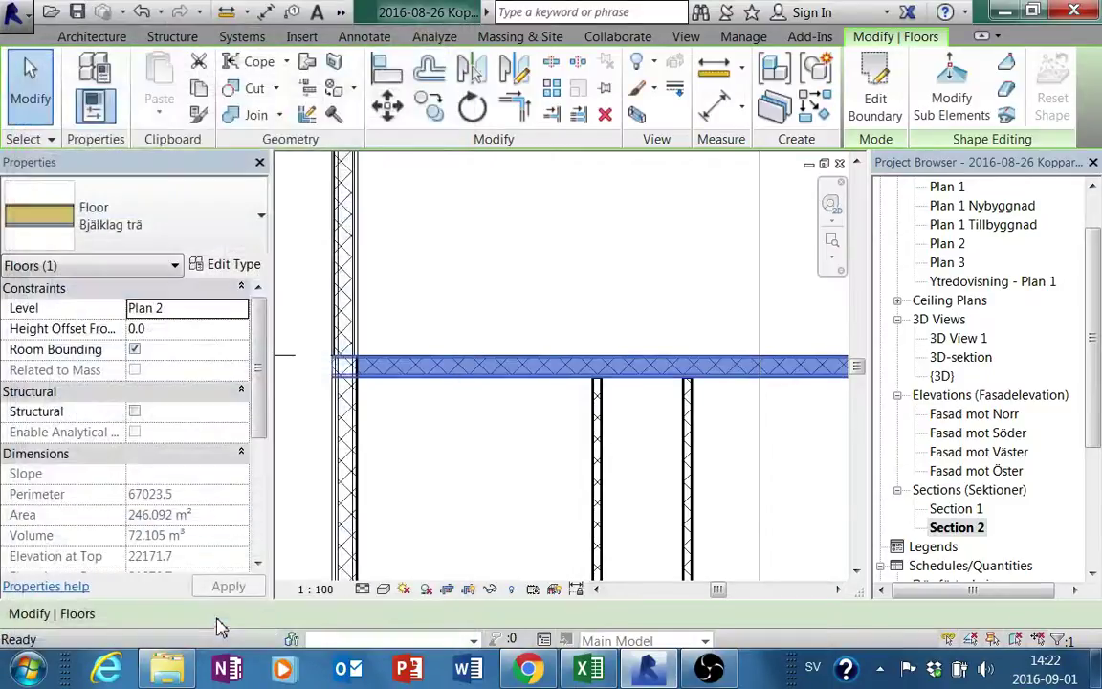
left_click(458, 444)
Step: Zoom and pan Section 2 to inspect the new layered wooden floor
scroll(462, 410, "up", 2)
scroll(425, 373, "up", 3)
mouse_move(425, 373)
middle_mouse_down()
mouse_move(590, 413)
mouse_move(517, 413)
mouse_move(509, 394)
mouse_move(618, 445)
mouse_move(529, 445)
mouse_move(491, 410)
middle_mouse_up()
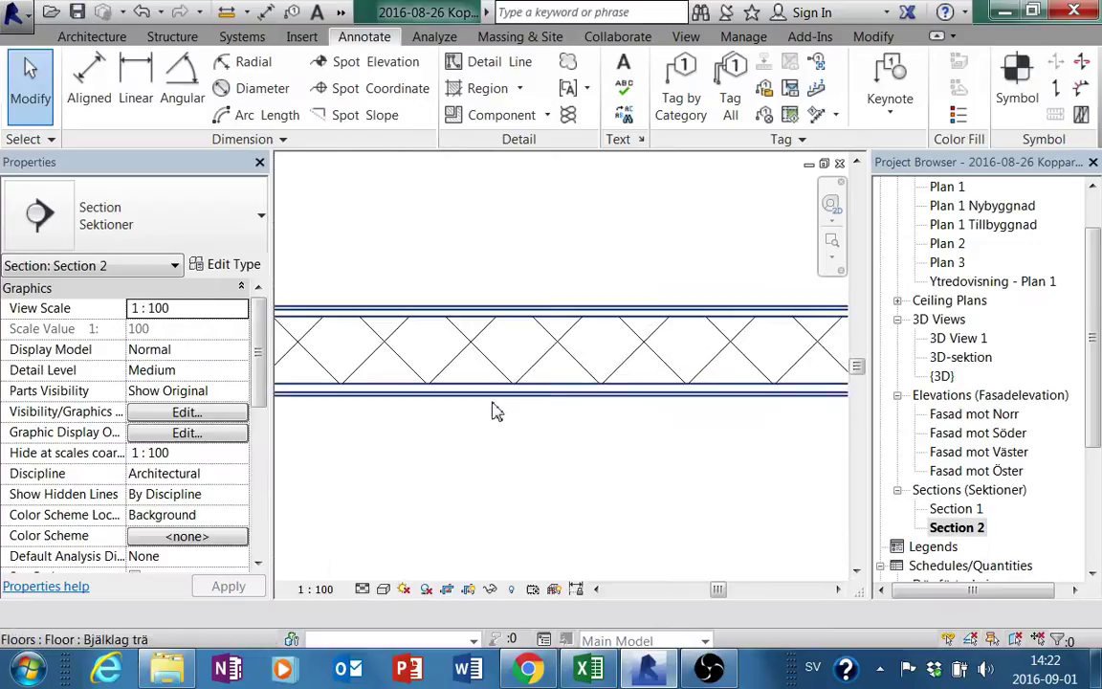
scroll(491, 410, "up", 2)
scroll(492, 409, "up", 2)
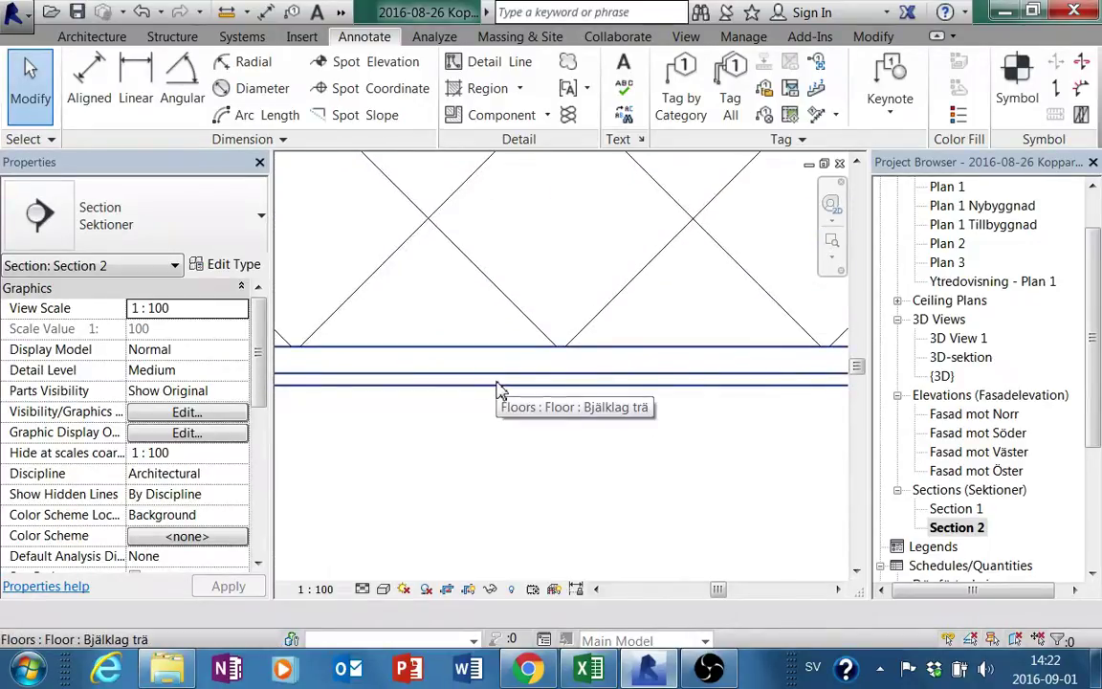
scroll(497, 389, "down", 2)
scroll(447, 387, "down", 1)
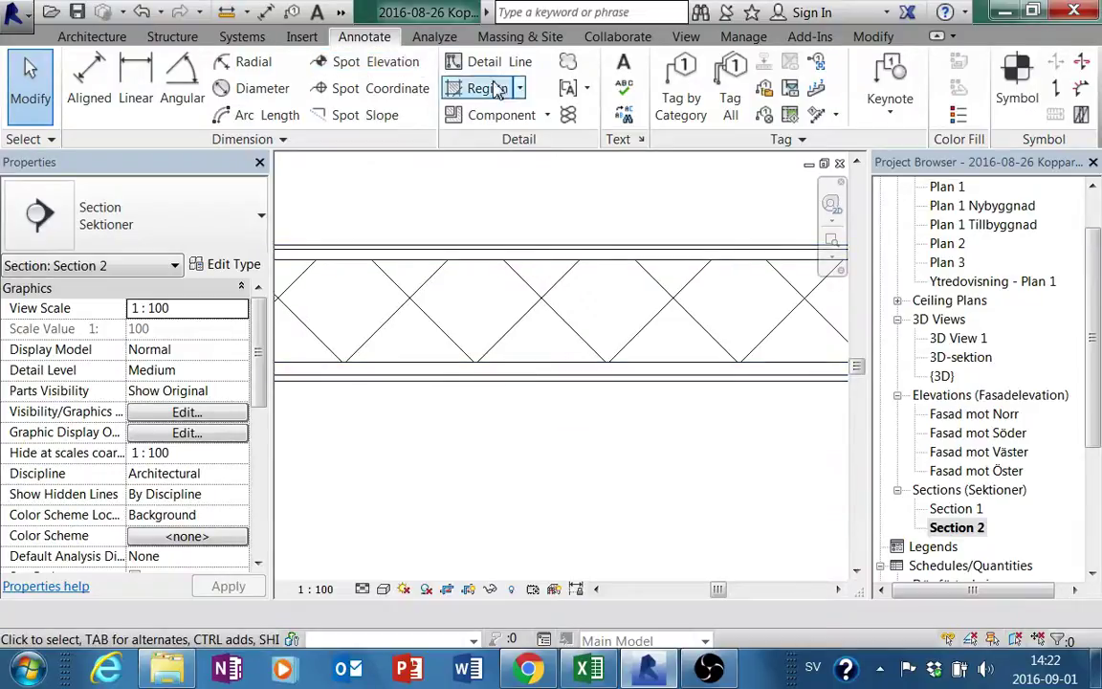
Step: Draw a rectangular detail-line batten under the joist layer and set its width to 70
left_click(470, 63)
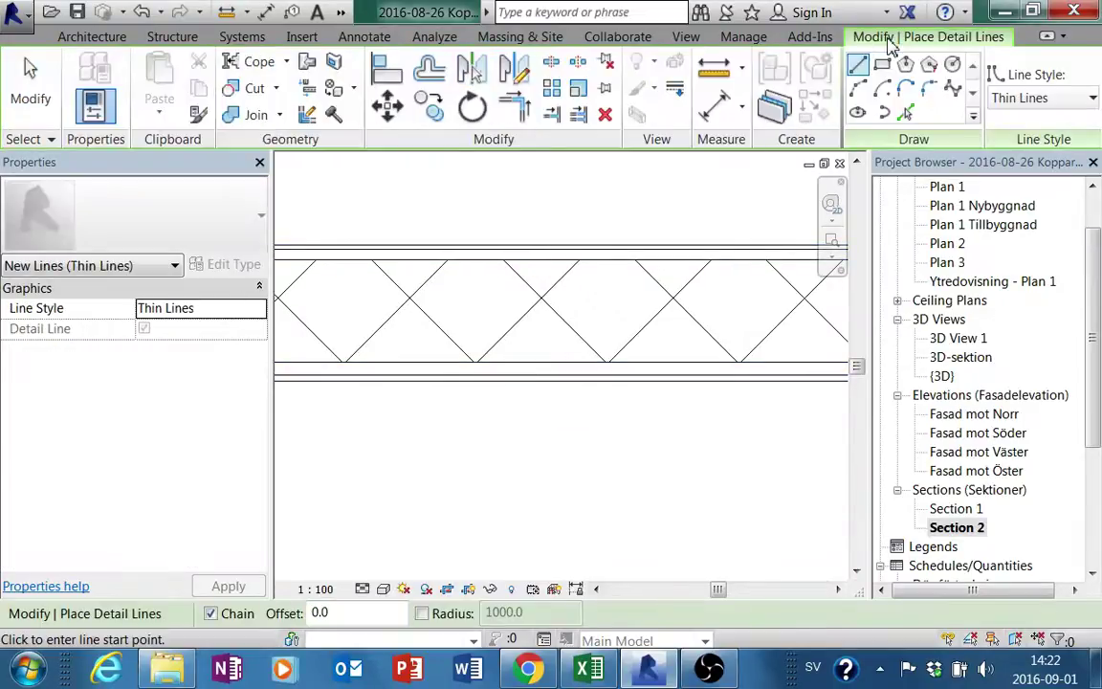
left_click(882, 64)
scroll(443, 387, "up", 1)
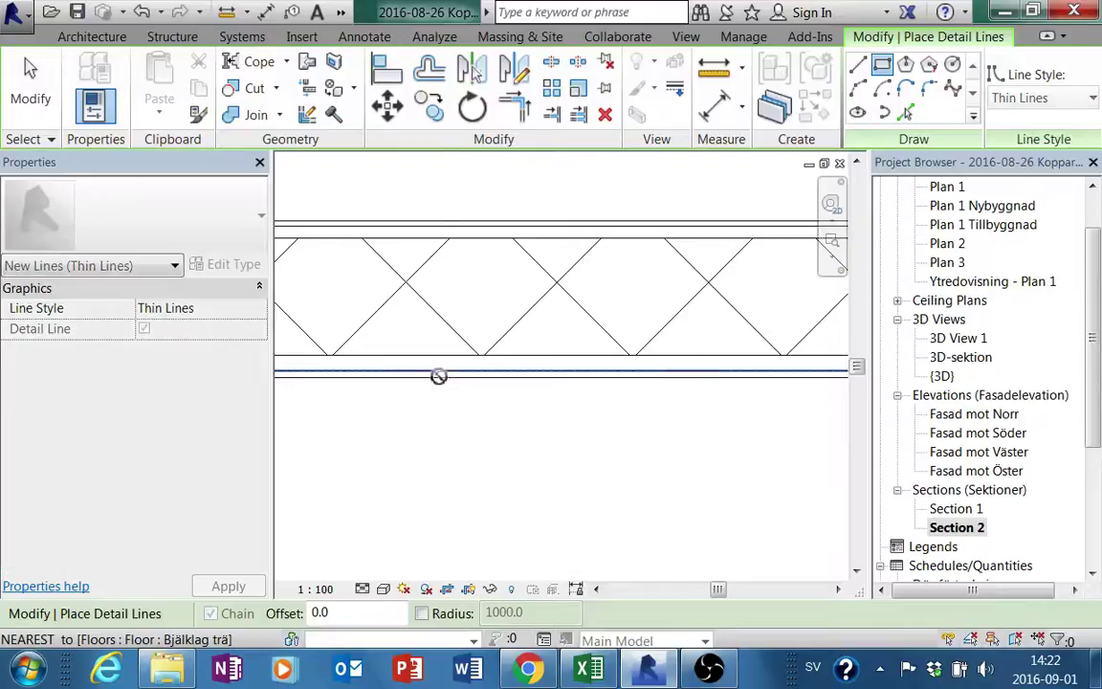
left_click(481, 369)
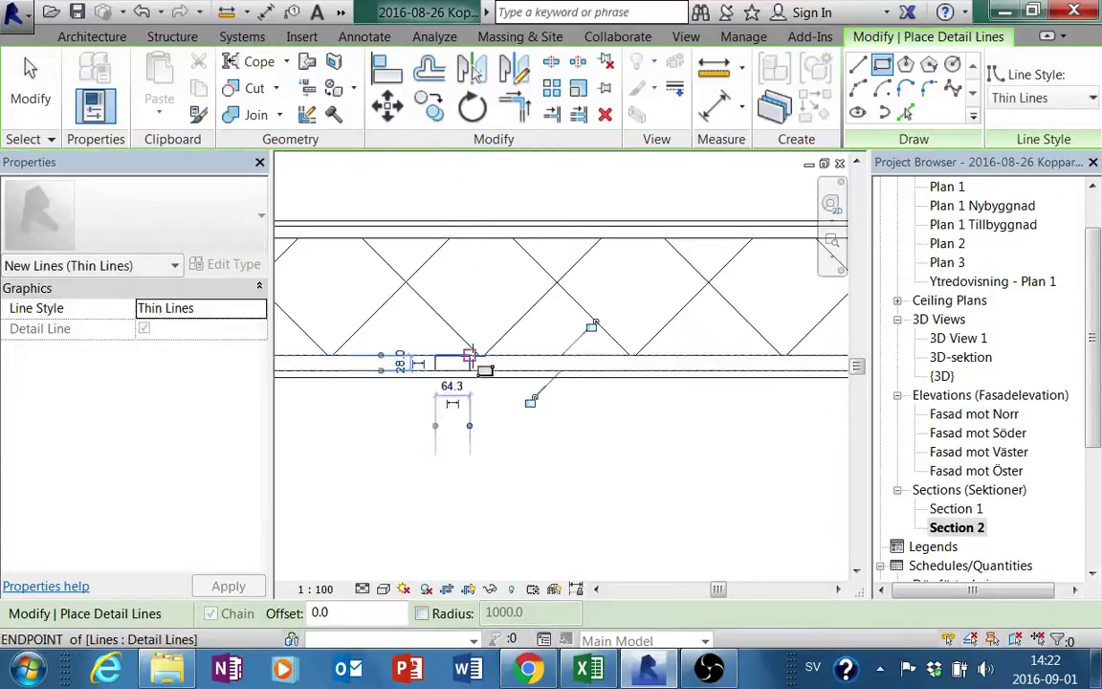
key("Escape")
key("Escape")
left_click(475, 368)
scroll(449, 392, "up", 2)
left_click(436, 401)
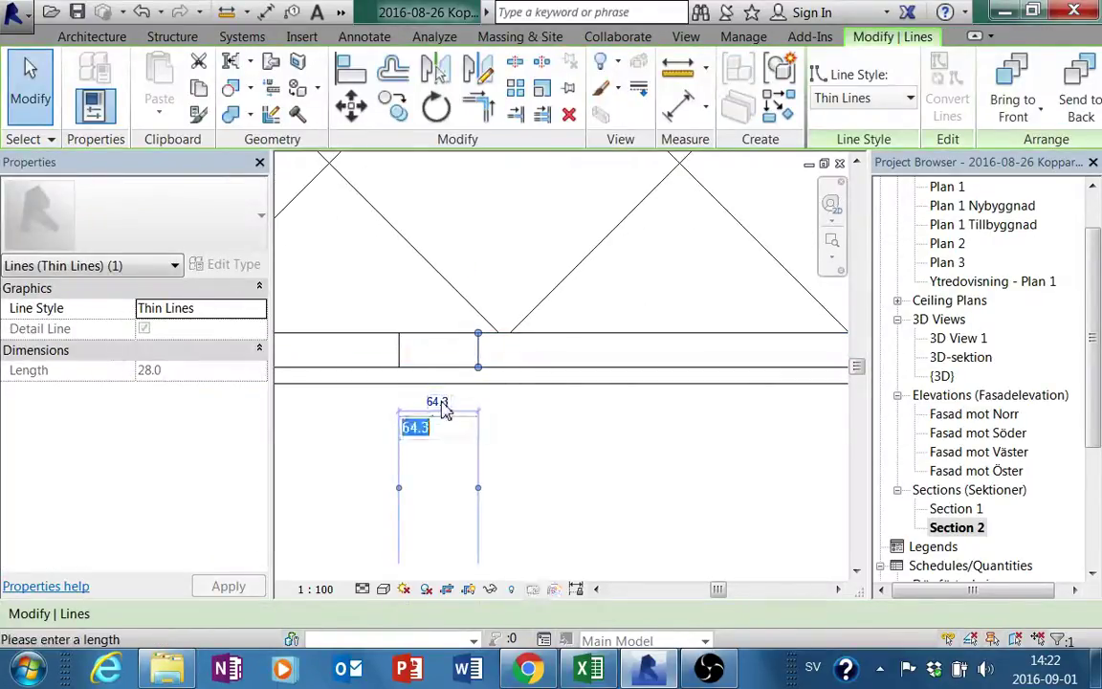
type("70")
key("Return")
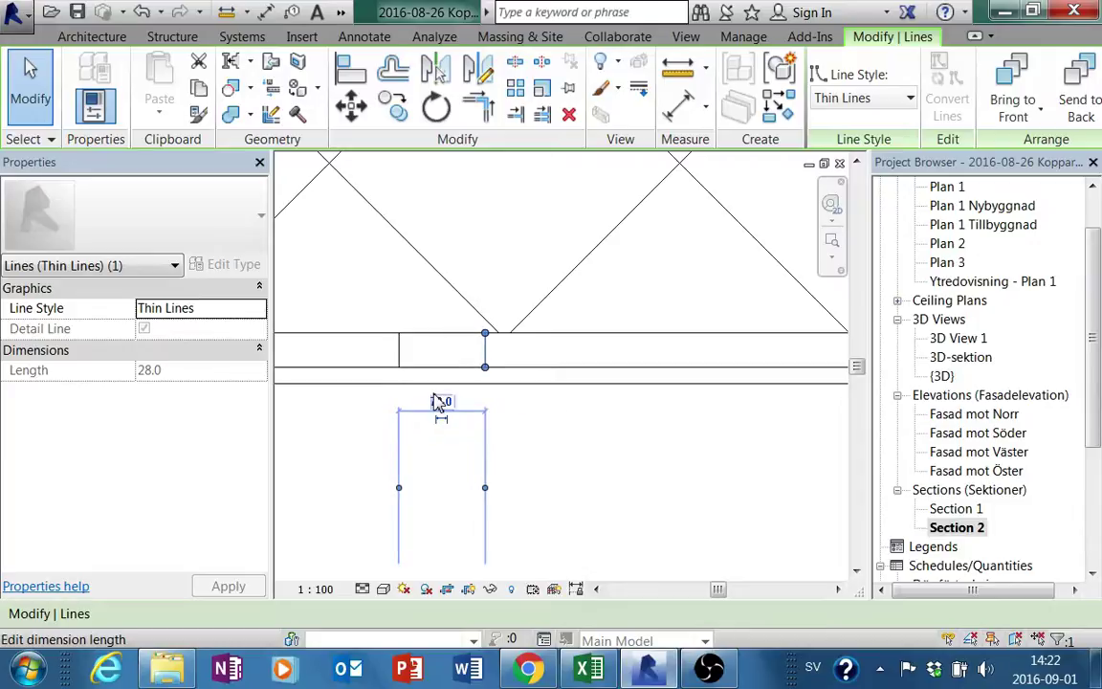
left_click(461, 399)
Step: Draw crossing diagonal detail lines inside the batten rectangle
scroll(443, 457, "up", 2)
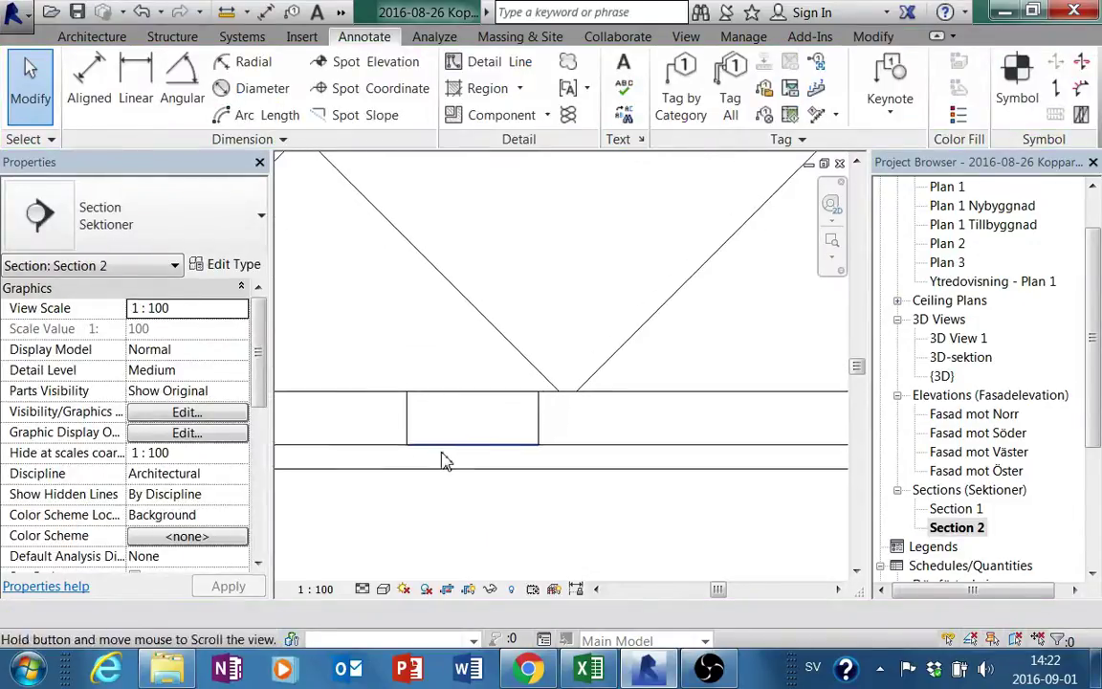
left_click(459, 63)
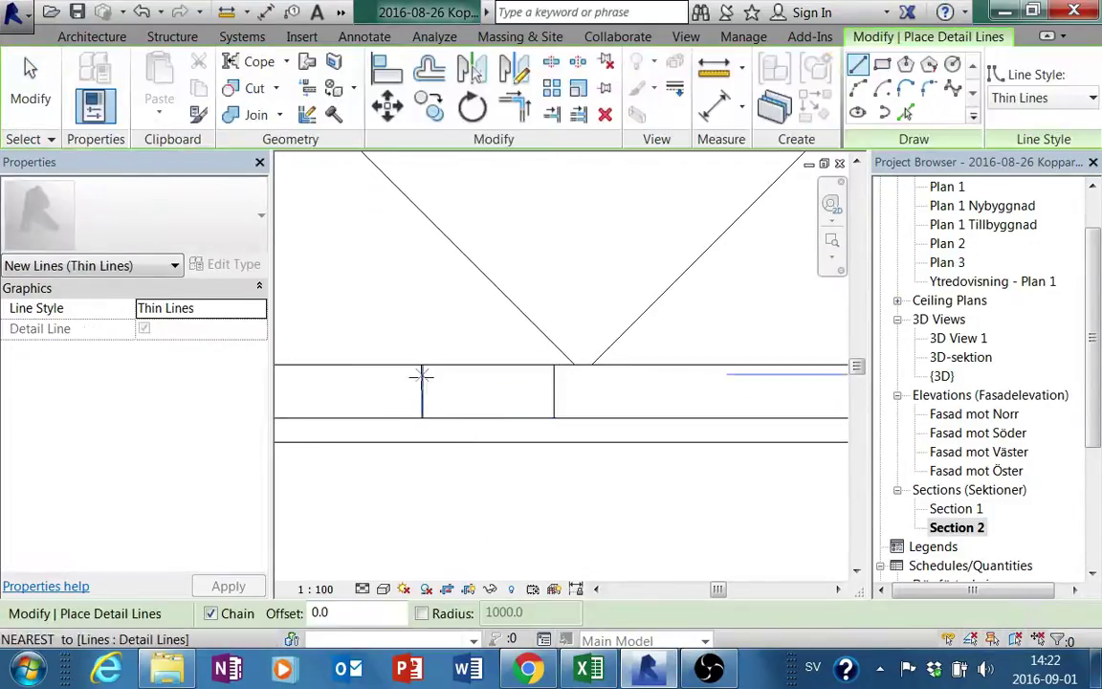
left_click(422, 366)
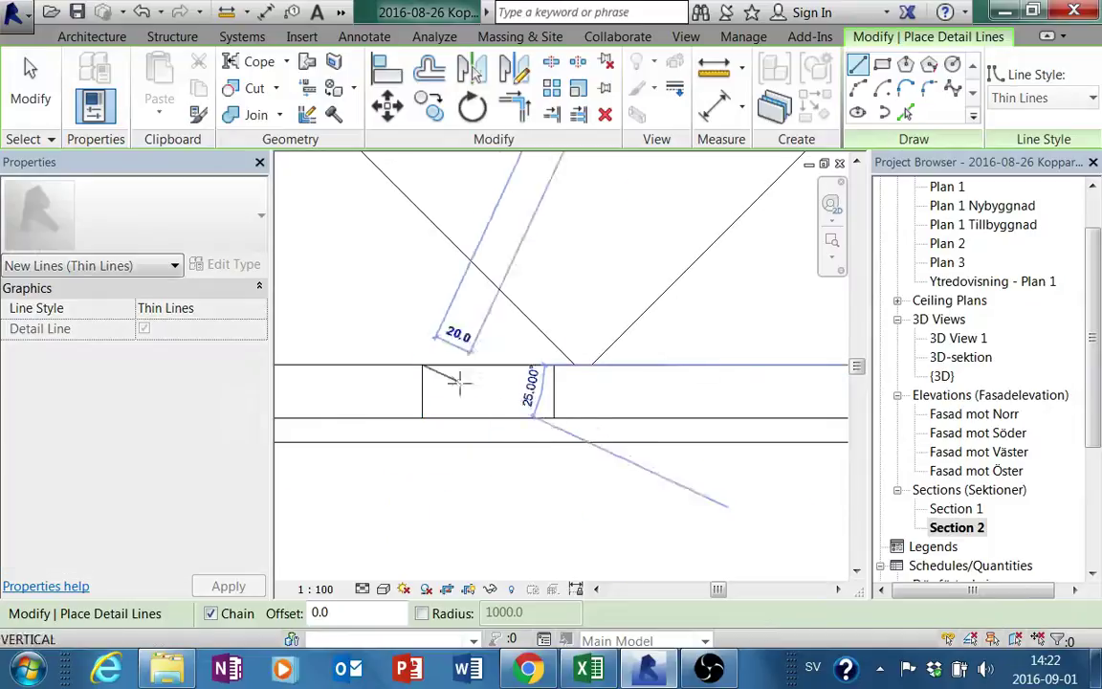
left_click(554, 417)
left_click(554, 367)
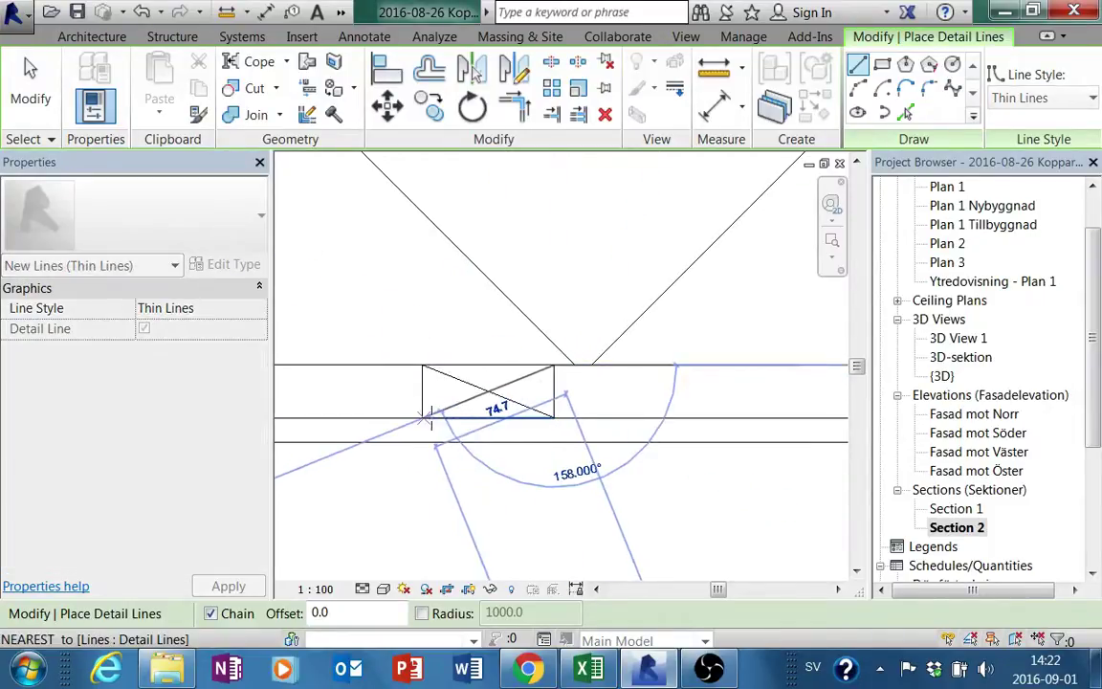
left_click(422, 418)
key("Escape")
key("Escape")
Step: Array the cross-marked batten 10 times at 155 spacing along the floor
scroll(423, 467, "down", 2)
scroll(480, 487, "down", 2)
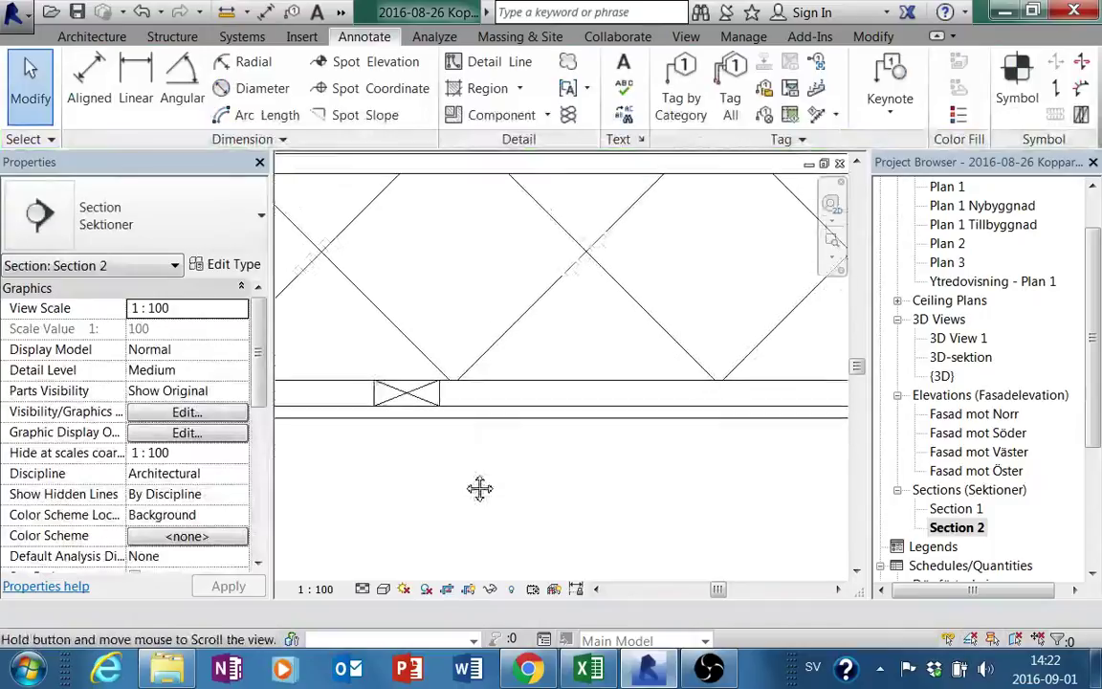
middle_click_drag(479, 487, 401, 428)
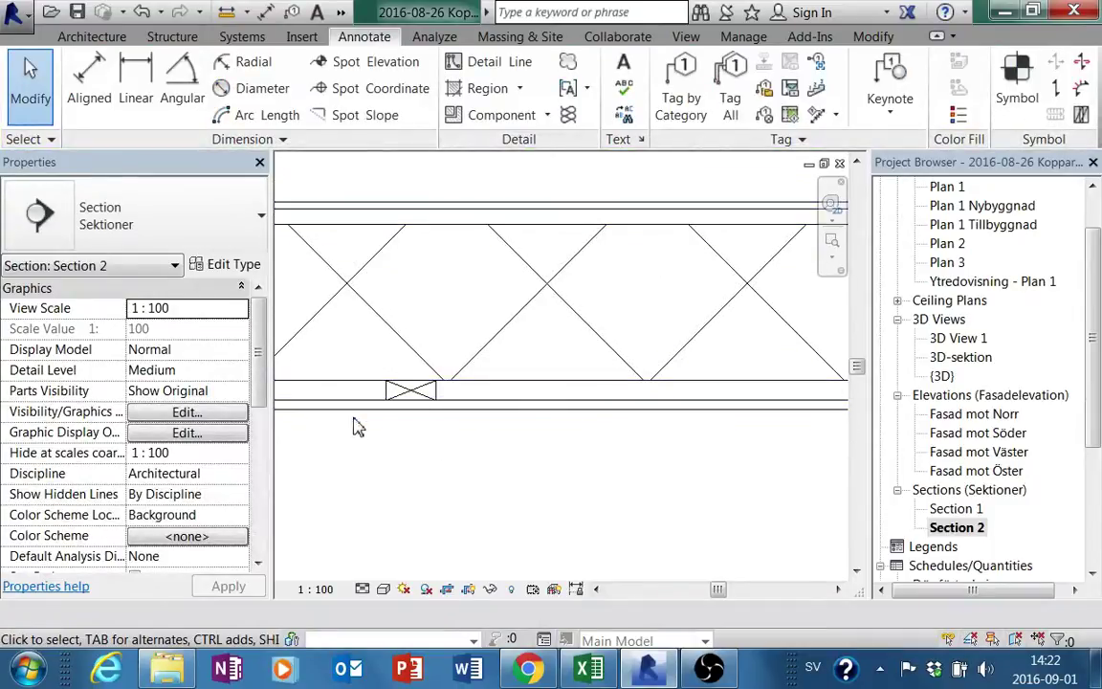
left_click_drag(363, 358, 455, 454)
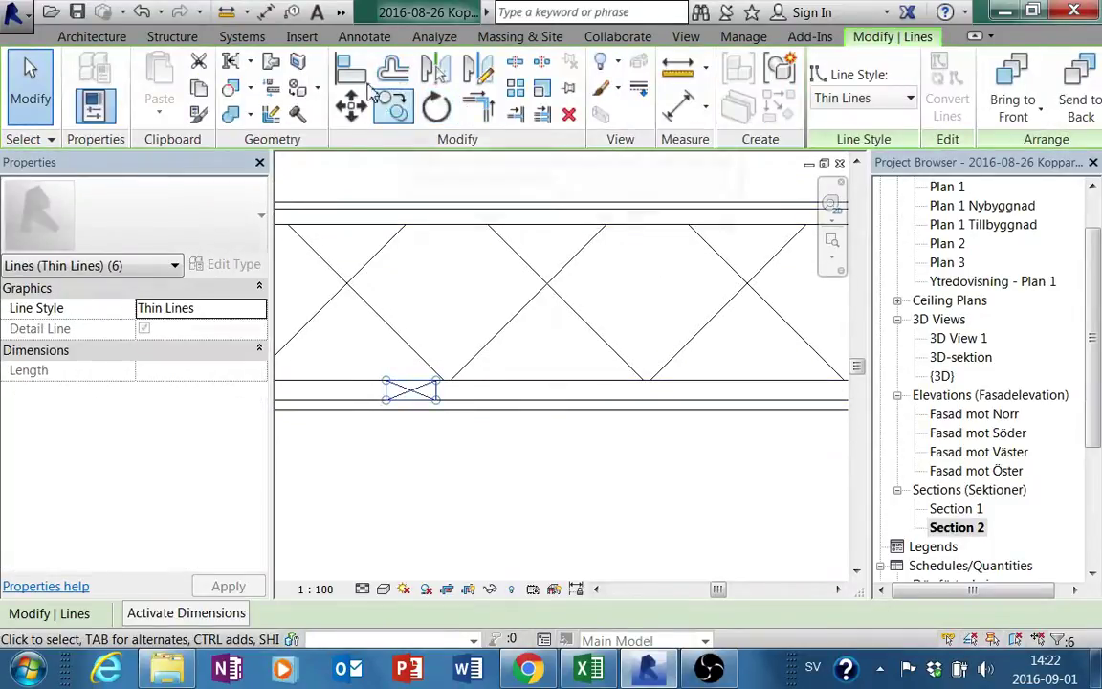
left_click(515, 88)
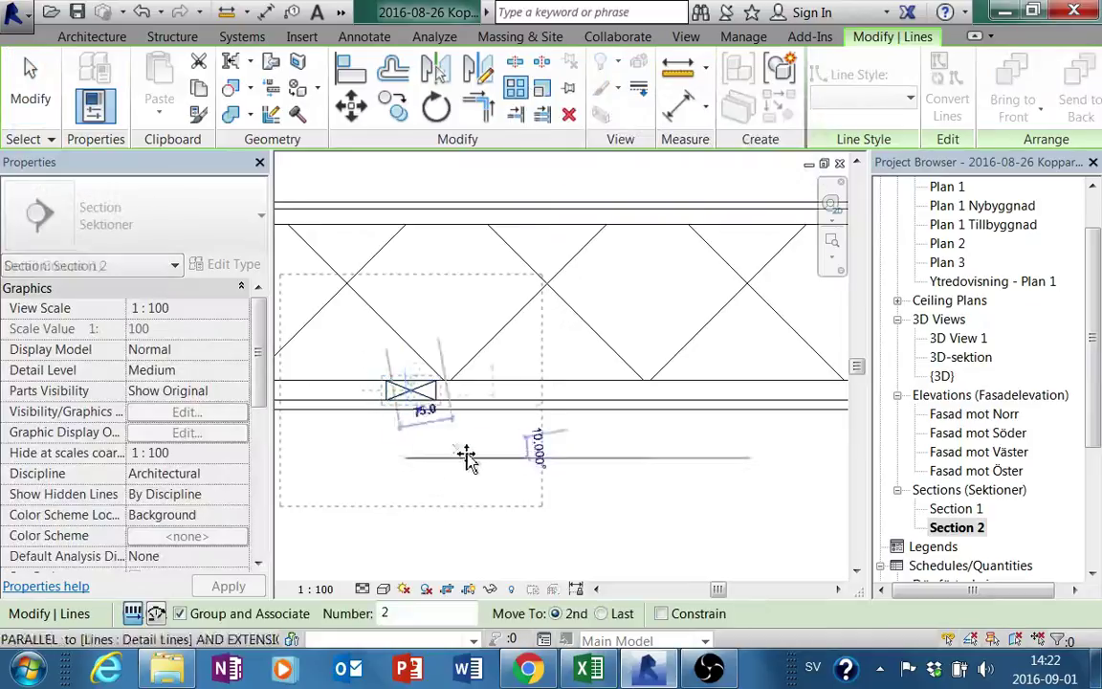
type("30")
left_click(516, 461)
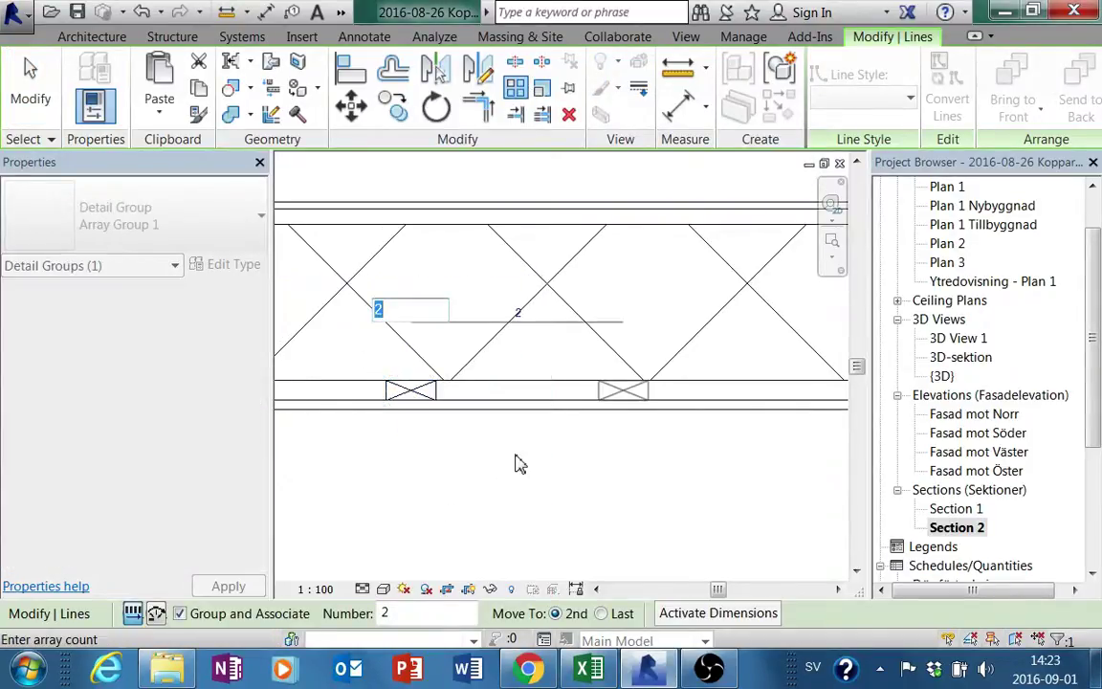
type("10")
key("Return")
scroll(652, 521, "down", 2)
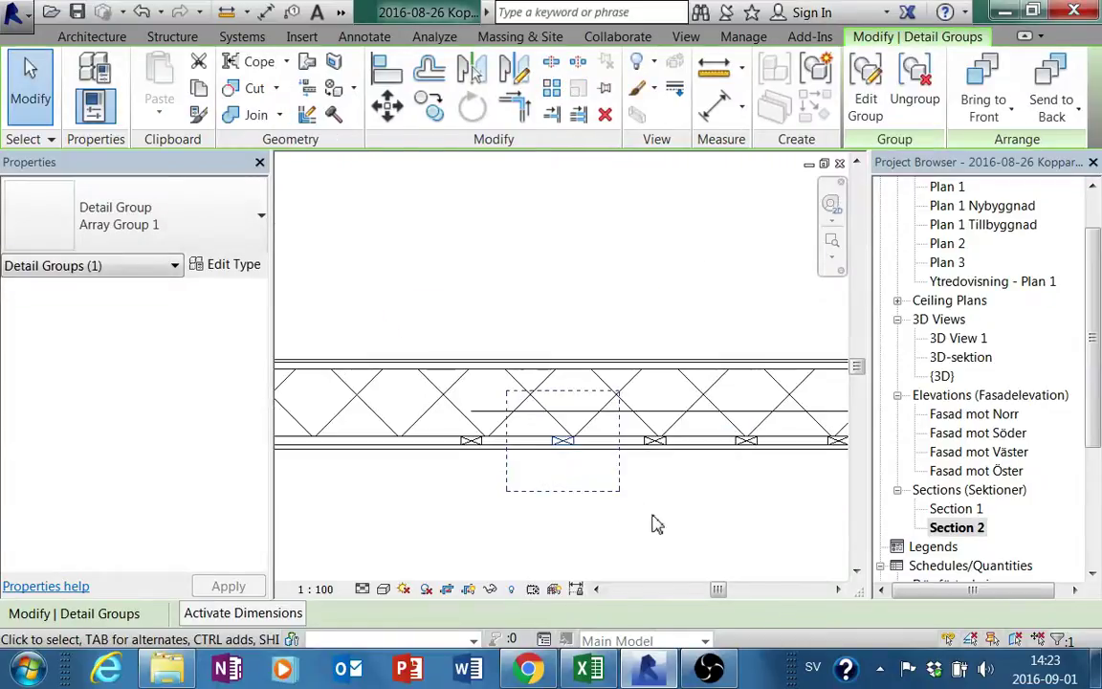
scroll(595, 470, "down", 1)
key("Escape")
scroll(595, 470, "up", 2)
scroll(426, 438, "down", 3)
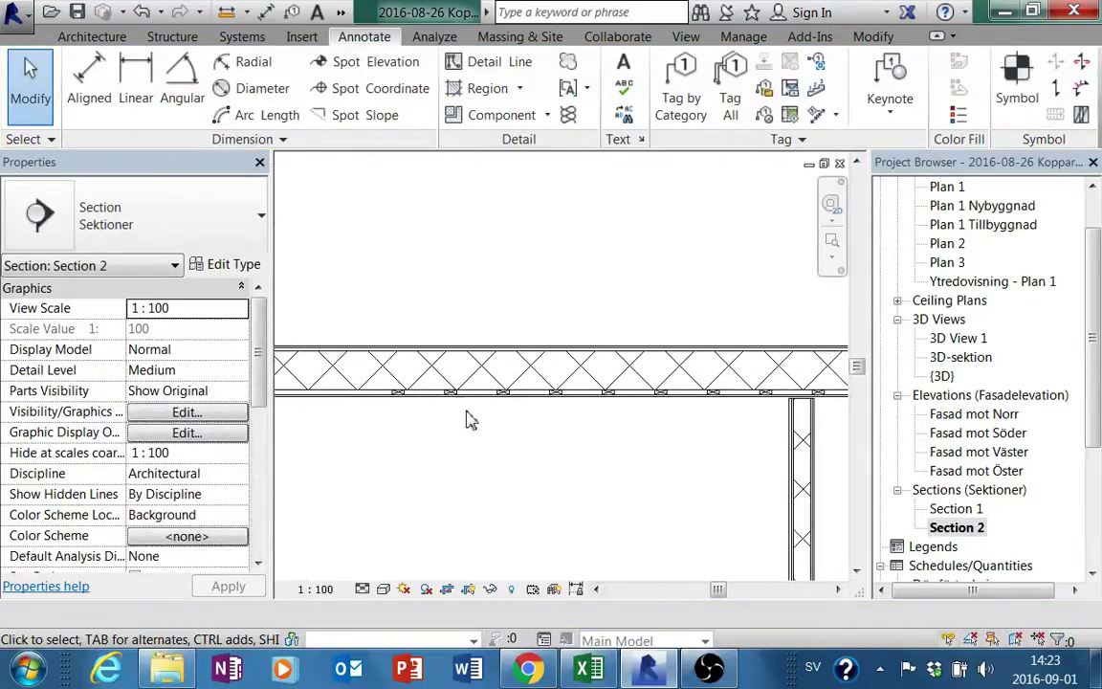
scroll(589, 426, "up", 3)
middle_click_drag(462, 416, 401, 433)
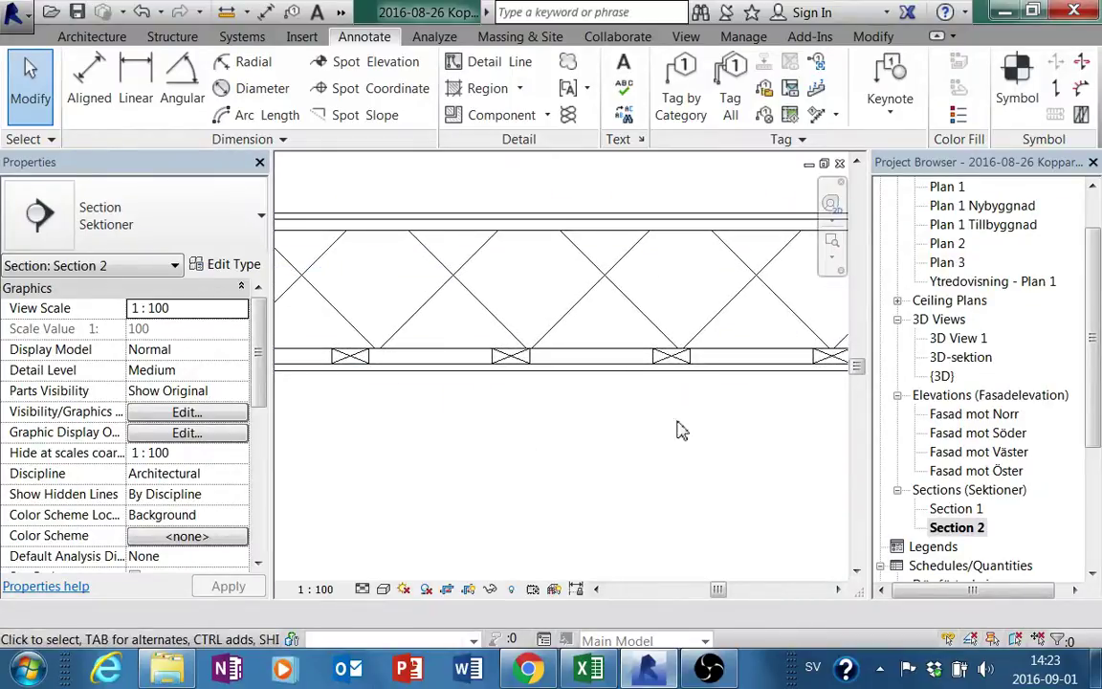
middle_click_drag(677, 430, 706, 450)
scroll(686, 443, "down", 1)
scroll(589, 407, "down", 2)
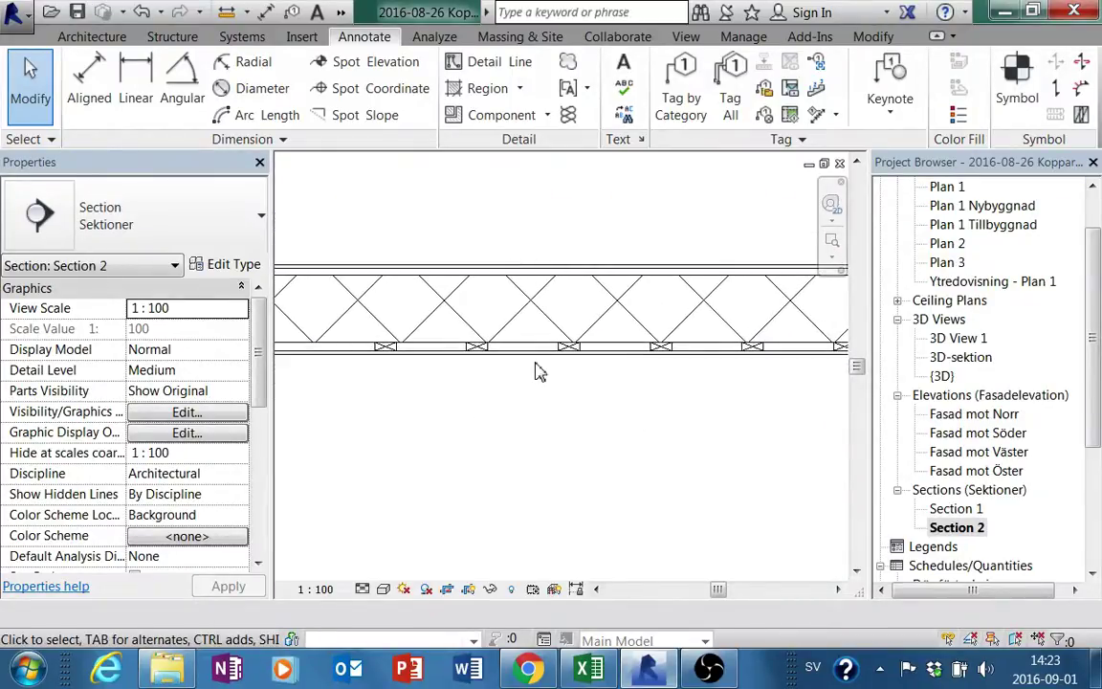
middle_click_drag(535, 371, 625, 443)
scroll(513, 352, "up", 2)
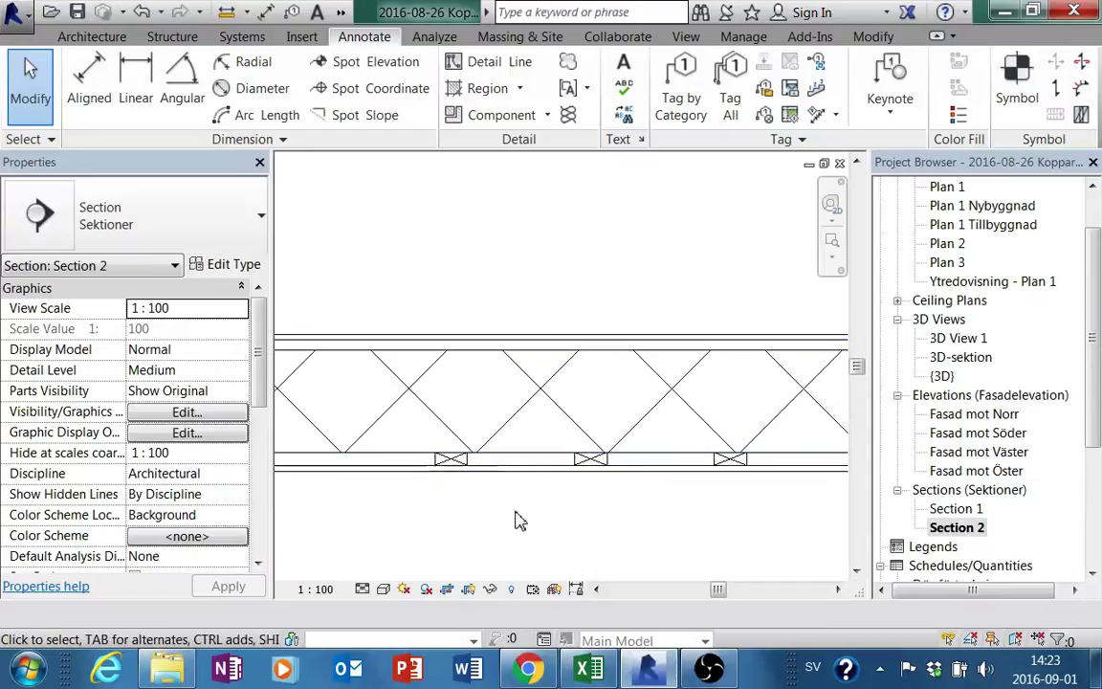
middle_click_drag(514, 519, 595, 445)
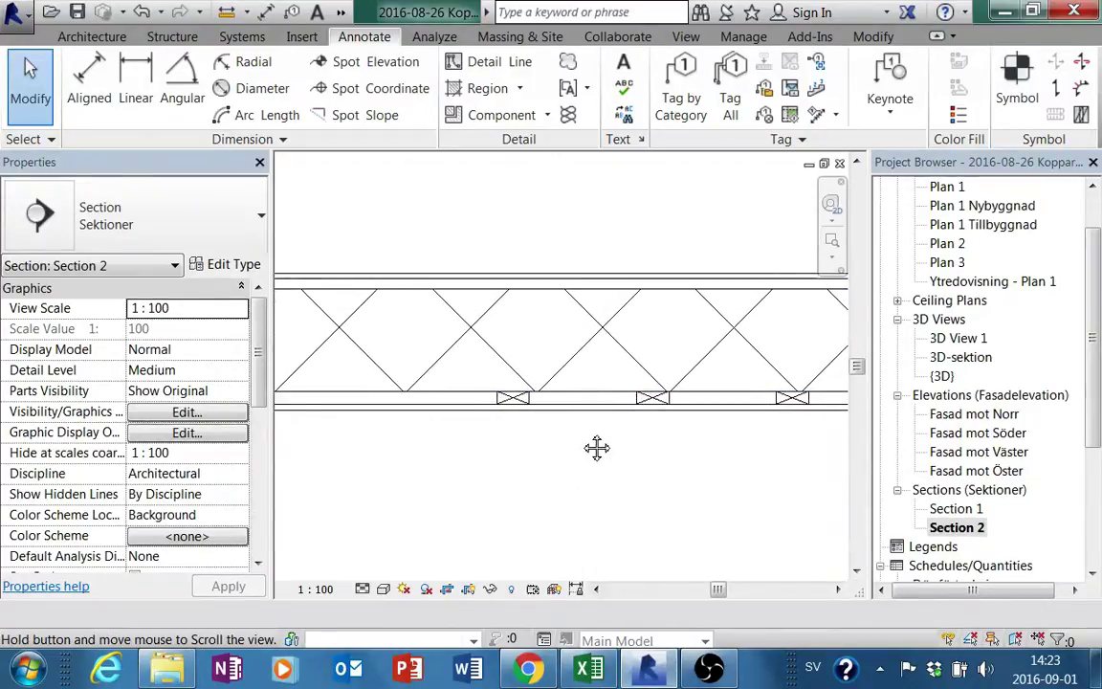
scroll(582, 438, "down", 2)
scroll(612, 450, "down", 2)
mouse_move(656, 468)
middle_mouse_down()
mouse_move(534, 447)
mouse_move(571, 421)
middle_mouse_up()
scroll(617, 437, "up", 2)
scroll(519, 423, "down", 2)
scroll(518, 422, "up", 2)
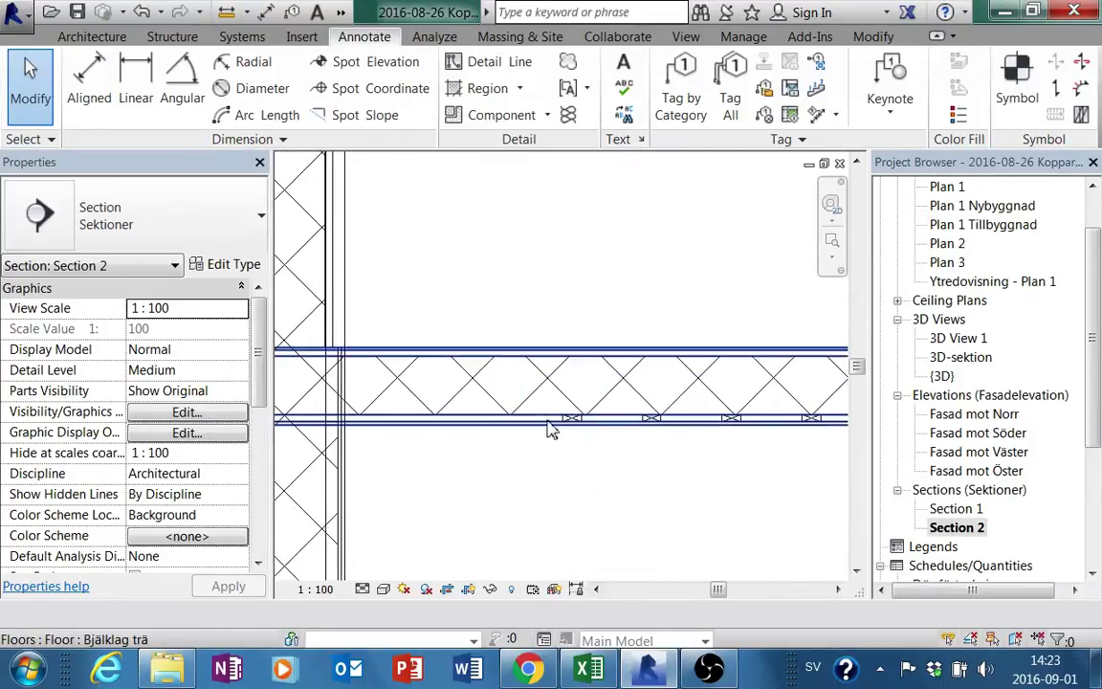
scroll(550, 430, "up", 1)
scroll(571, 423, "up", 1)
scroll(643, 422, "down", 1)
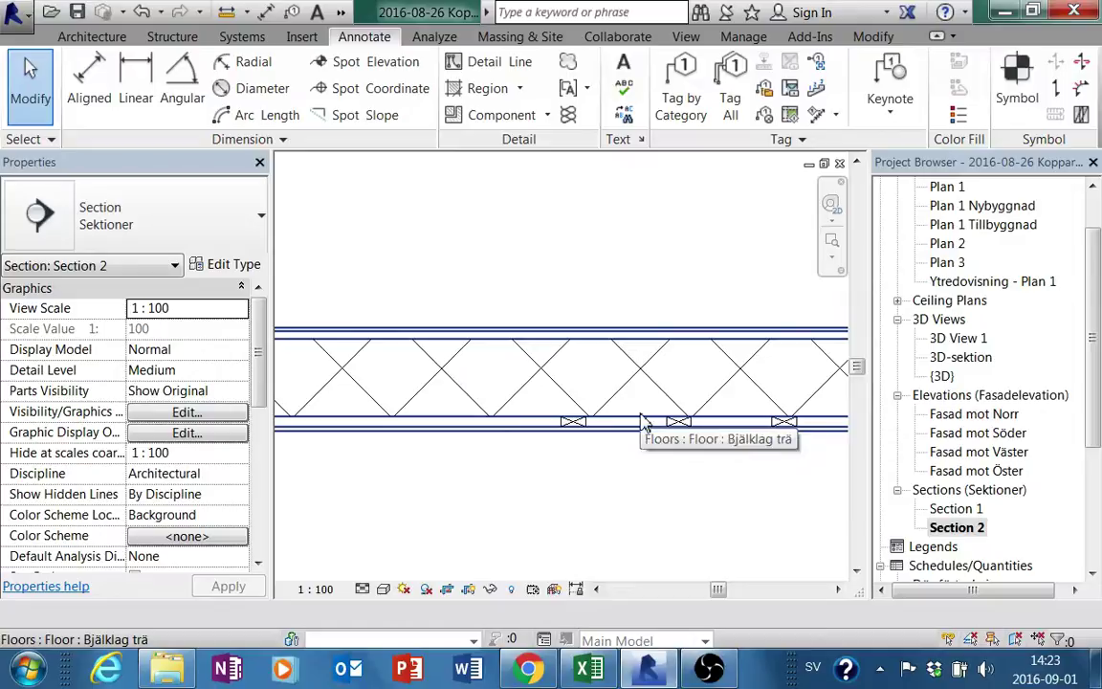
left_click(643, 422)
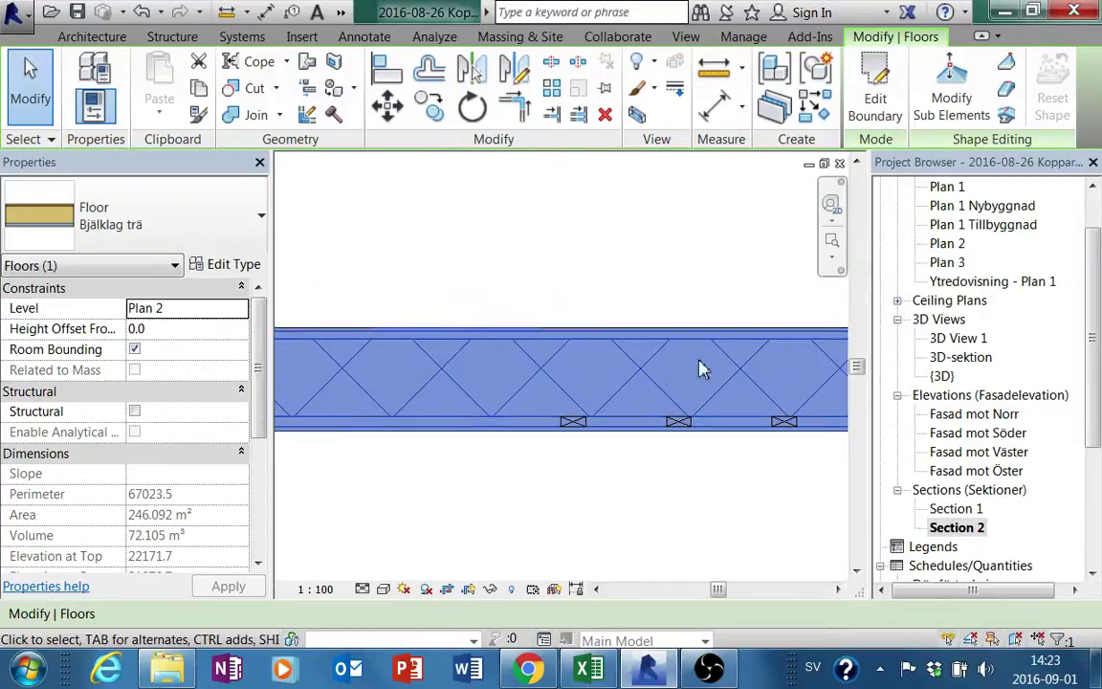
key("Escape")
scroll(720, 369, "up", 2)
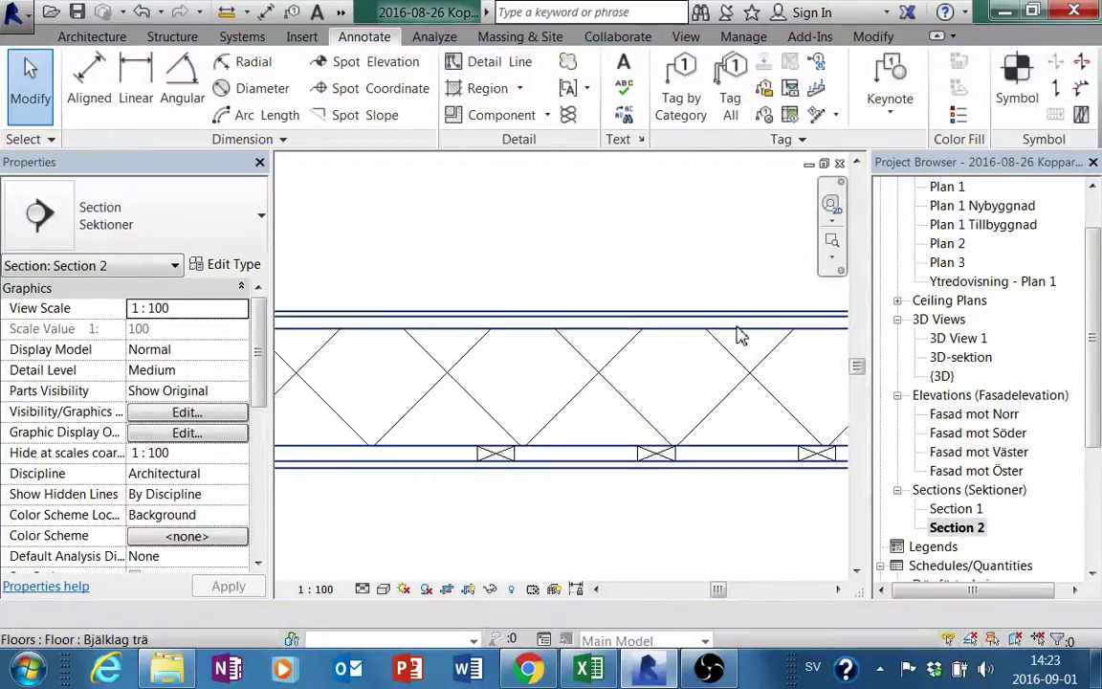
left_click(736, 335)
scroll(734, 343, "down", 2)
middle_click_drag(734, 344, 667, 322)
scroll(708, 328, "down", 1)
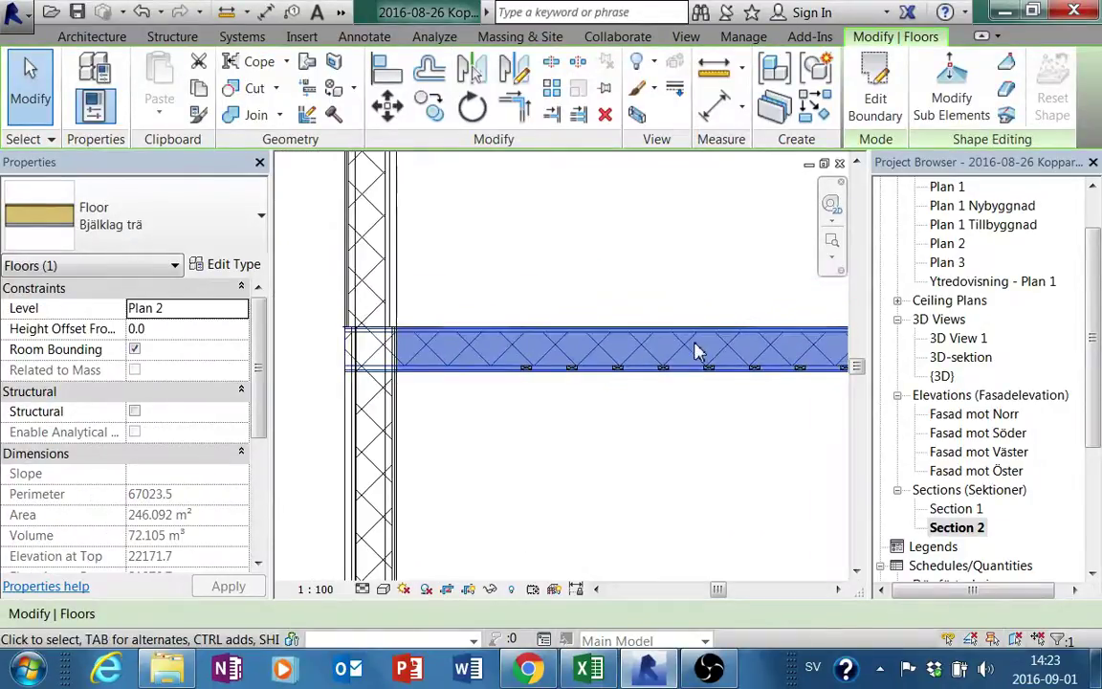
scroll(696, 344, "up", 1)
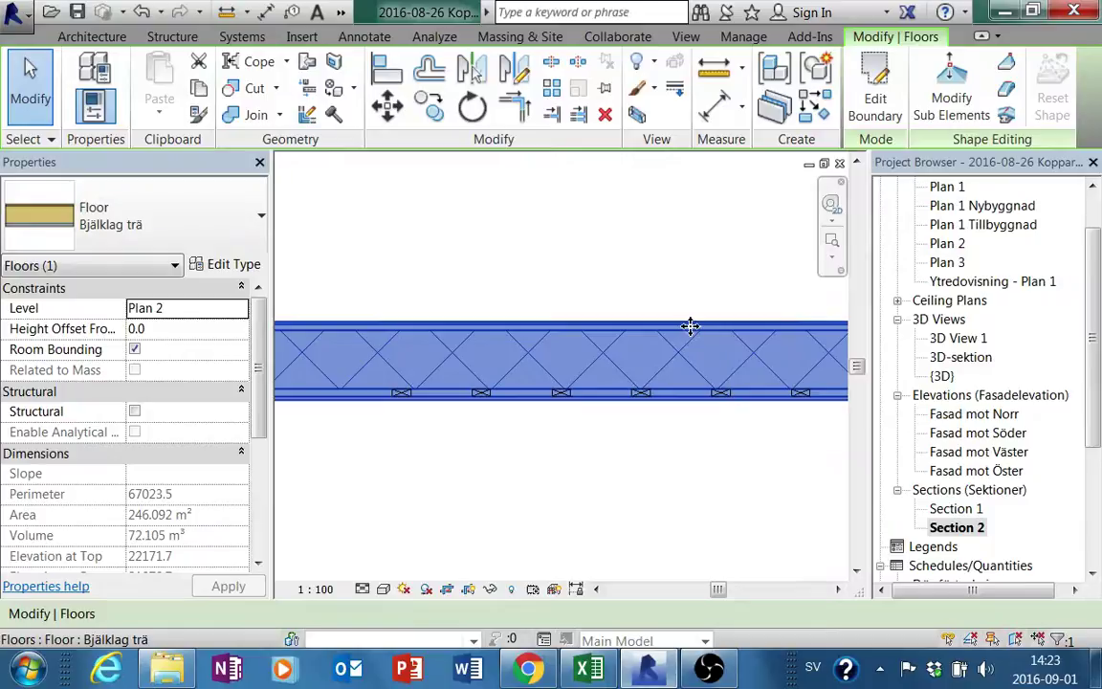
scroll(685, 334, "down", 1)
scroll(683, 338, "down", 1)
mouse_move(681, 342)
middle_mouse_down()
mouse_move(644, 305)
mouse_move(620, 329)
mouse_move(614, 350)
mouse_move(677, 435)
mouse_move(647, 433)
mouse_move(654, 398)
middle_mouse_up()
key("Escape")
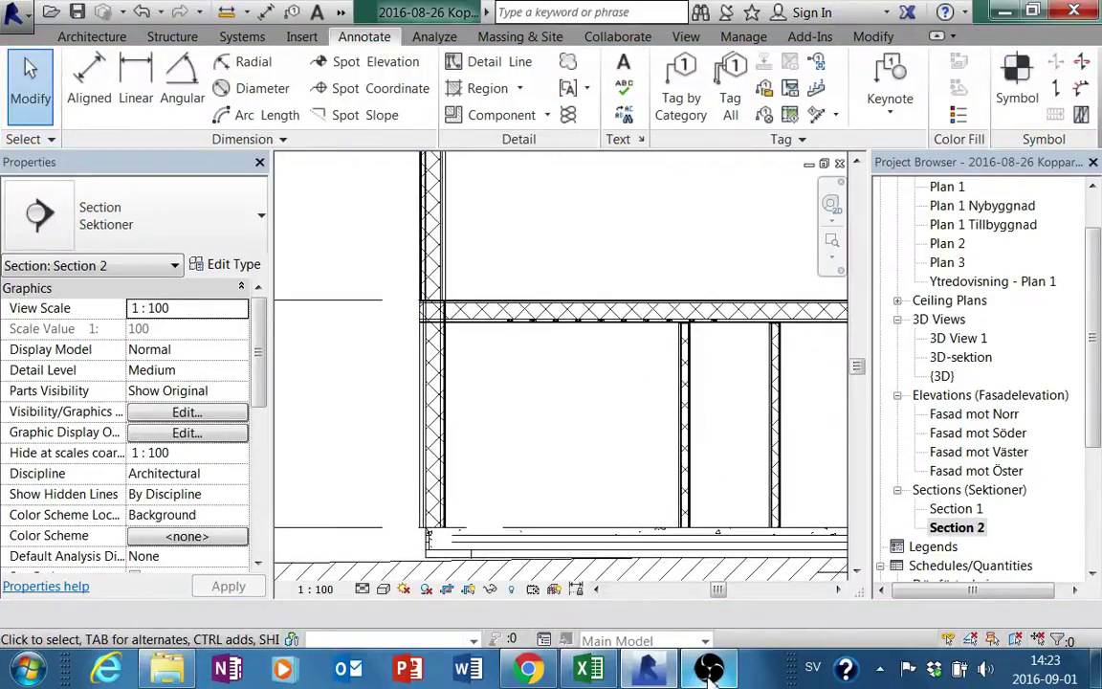